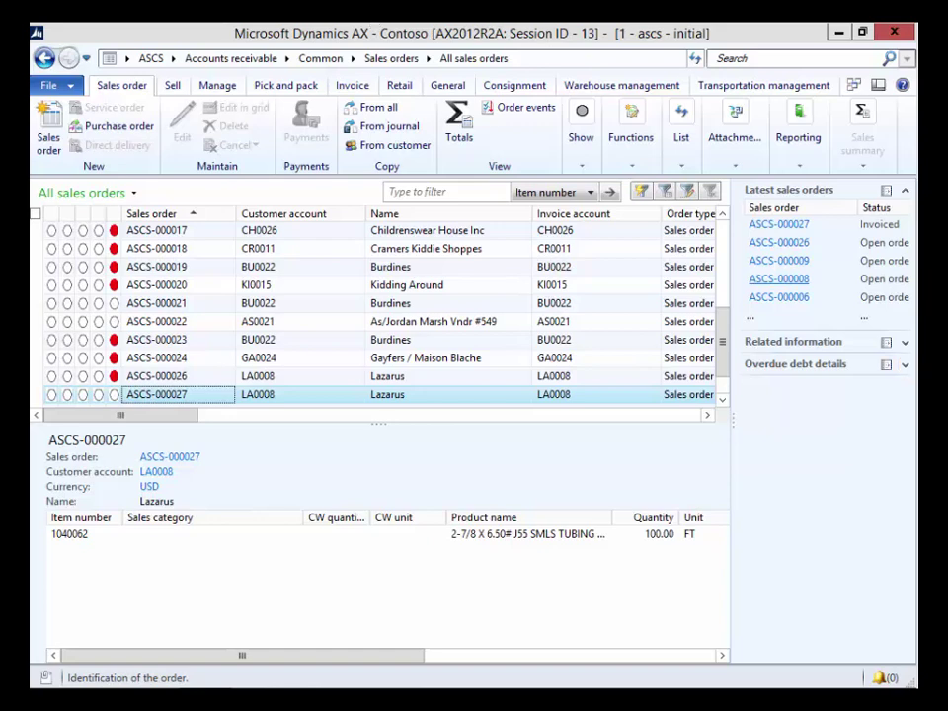
# - Create a new sales order by entering the customer's account number, keeping the Consignment option selected in the general details
pyautogui.click(44, 133)
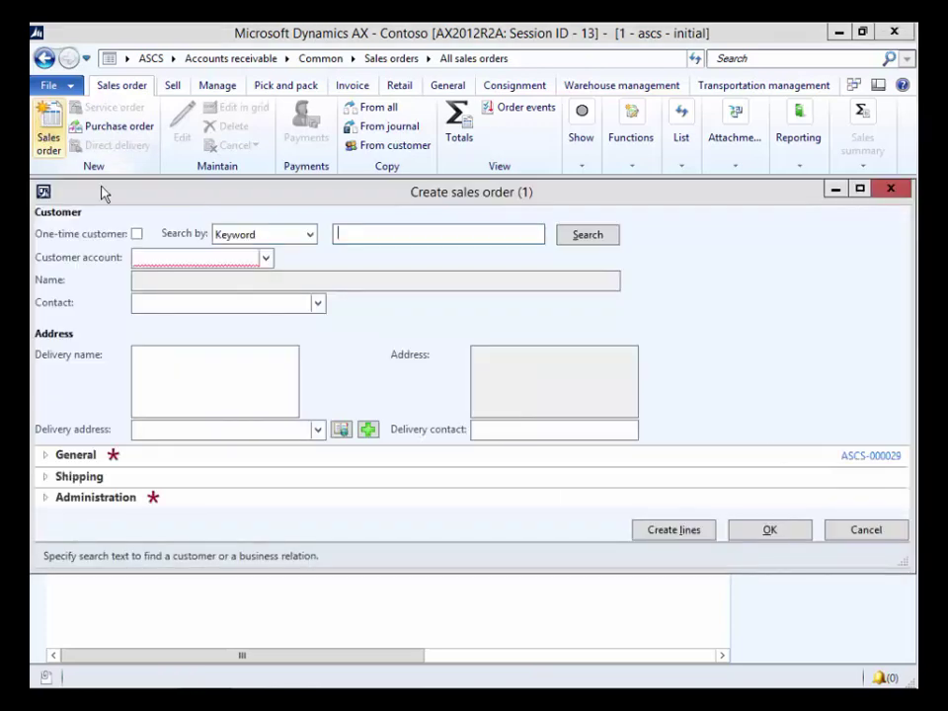
pyautogui.write('la0008')
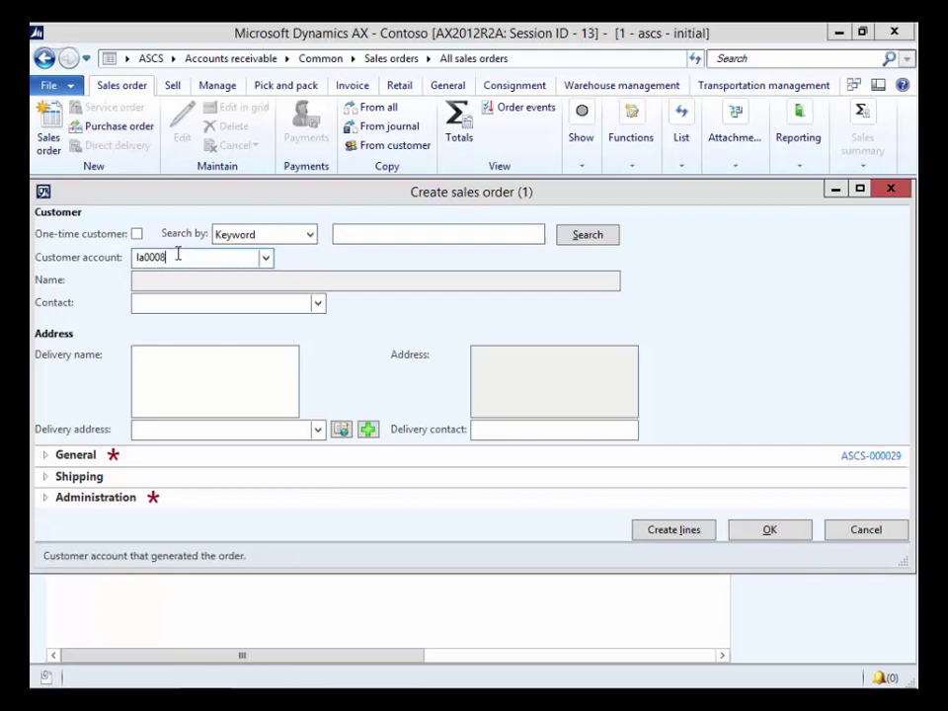
pyautogui.press('Tab')
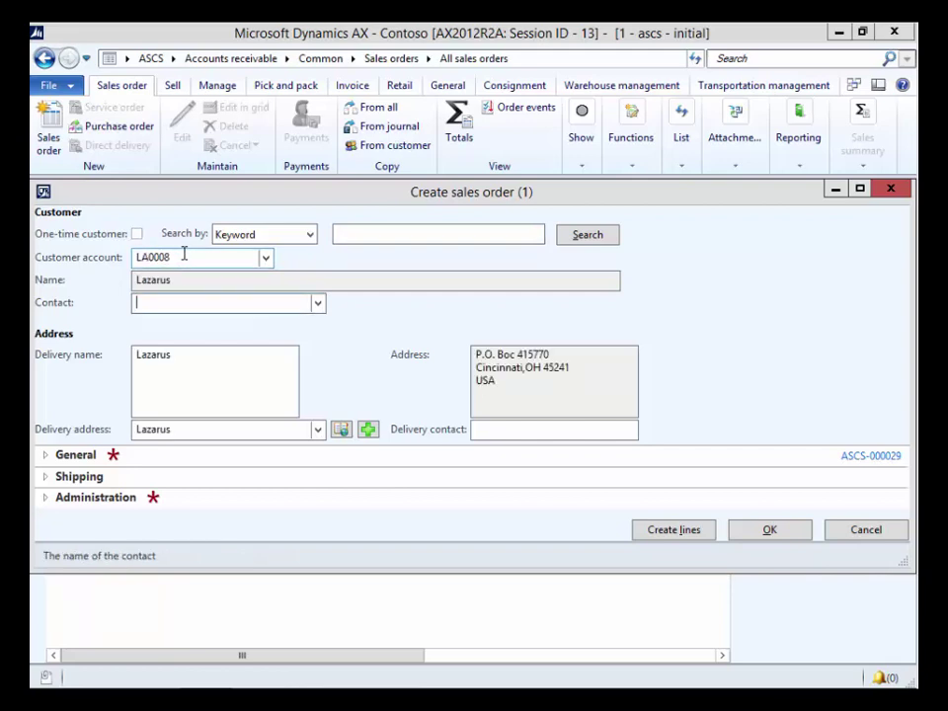
pyautogui.click(47, 455)
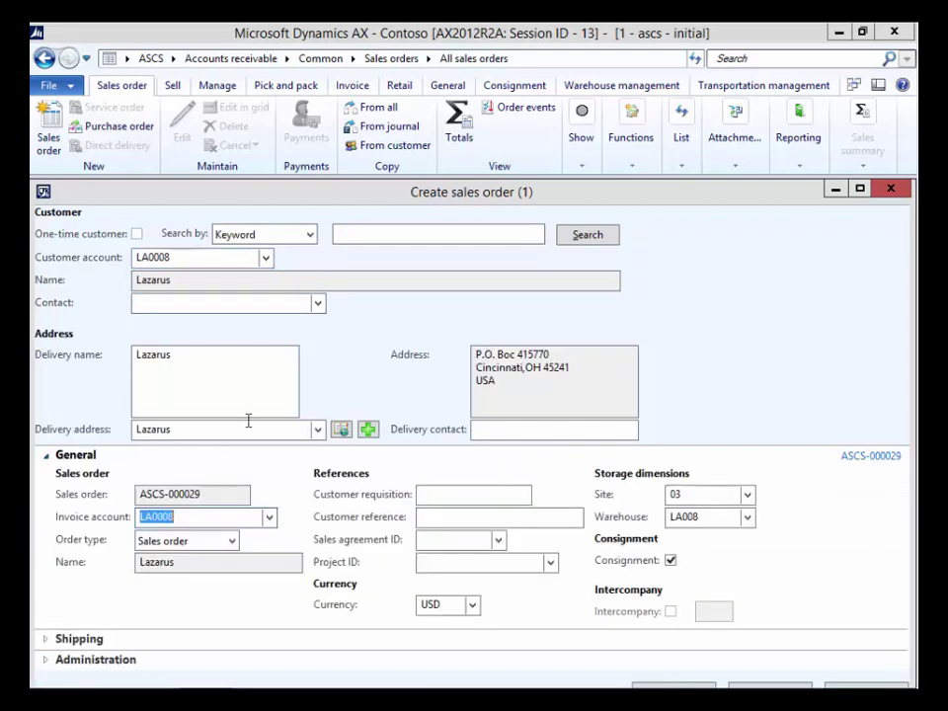
pyautogui.doubleClick(352, 199)
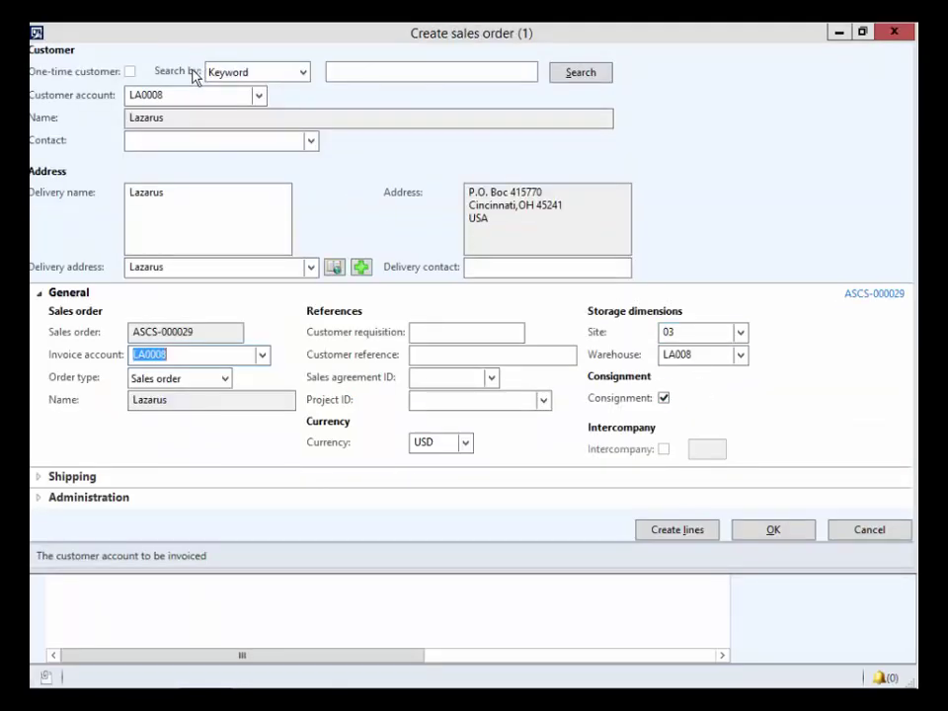
pyautogui.click(662, 398)
pyautogui.click(664, 399)
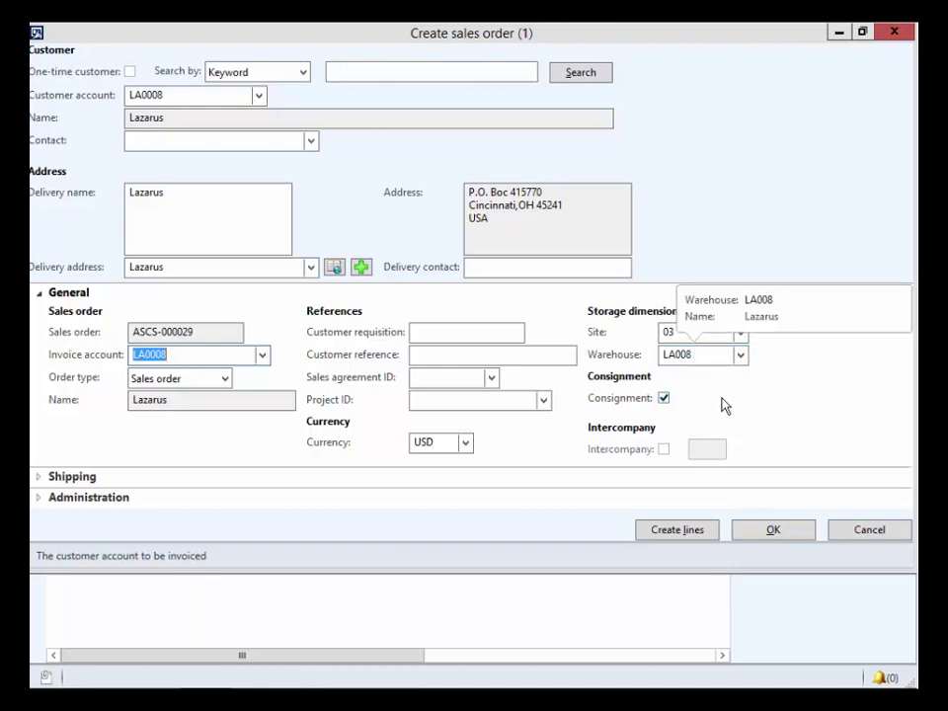
pyautogui.click(773, 529)
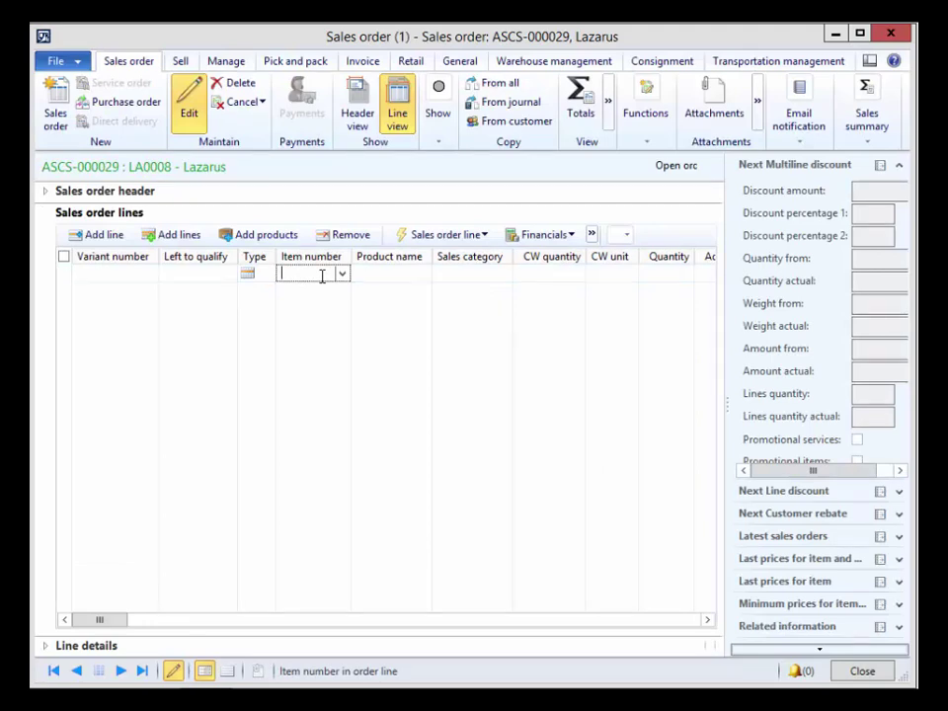
# - Enter item number 1040062 on the order line and accept the duplicate orders dialog with Do not tell me again selected
pyautogui.write('1040062')
pyautogui.press('Tab')
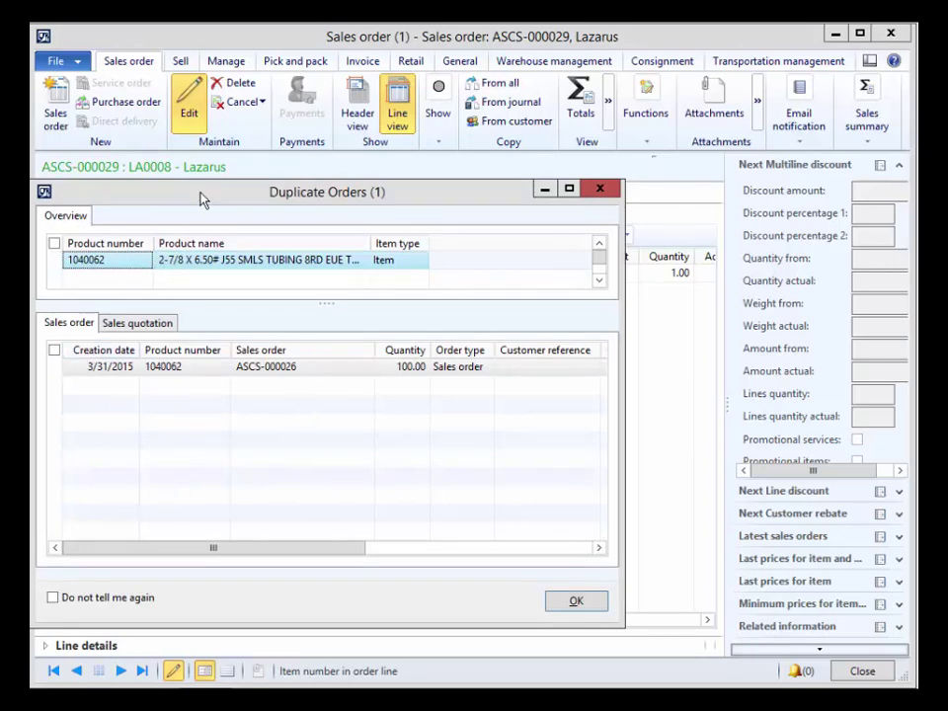
pyautogui.moveTo(202, 198); pyautogui.dragTo(322, 164)
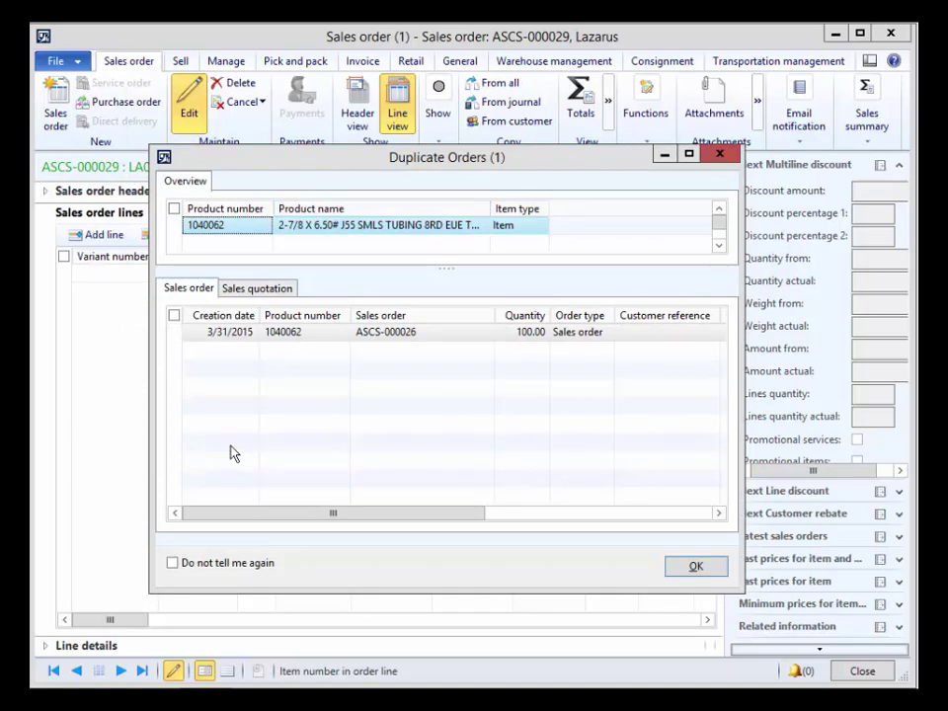
pyautogui.click(173, 565)
pyautogui.click(696, 566)
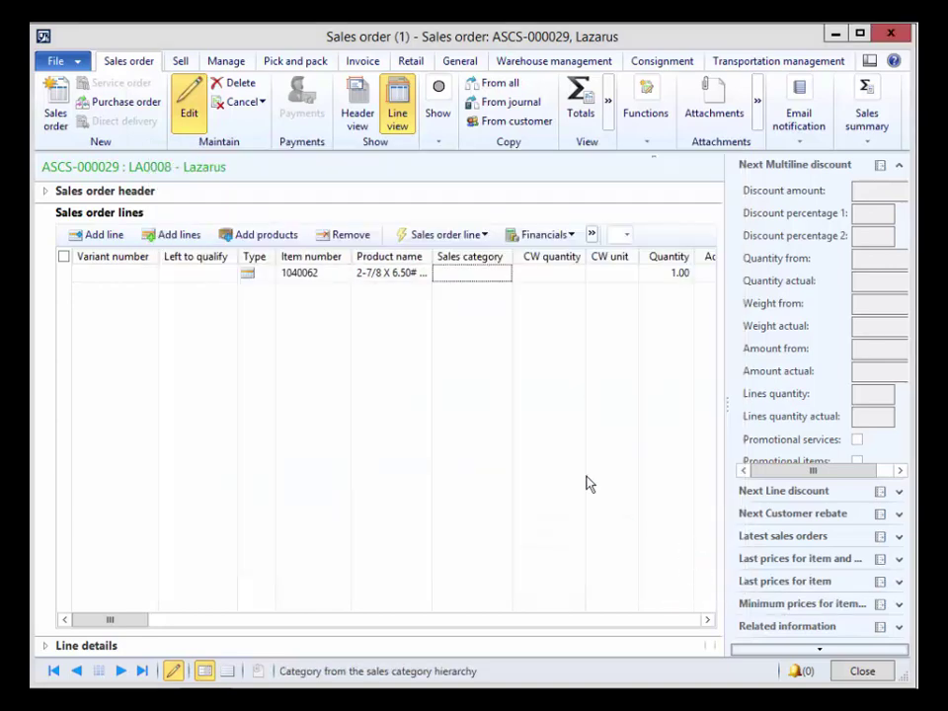
# - Set the order line's quantity to 100 and save the line
pyautogui.click(679, 273)
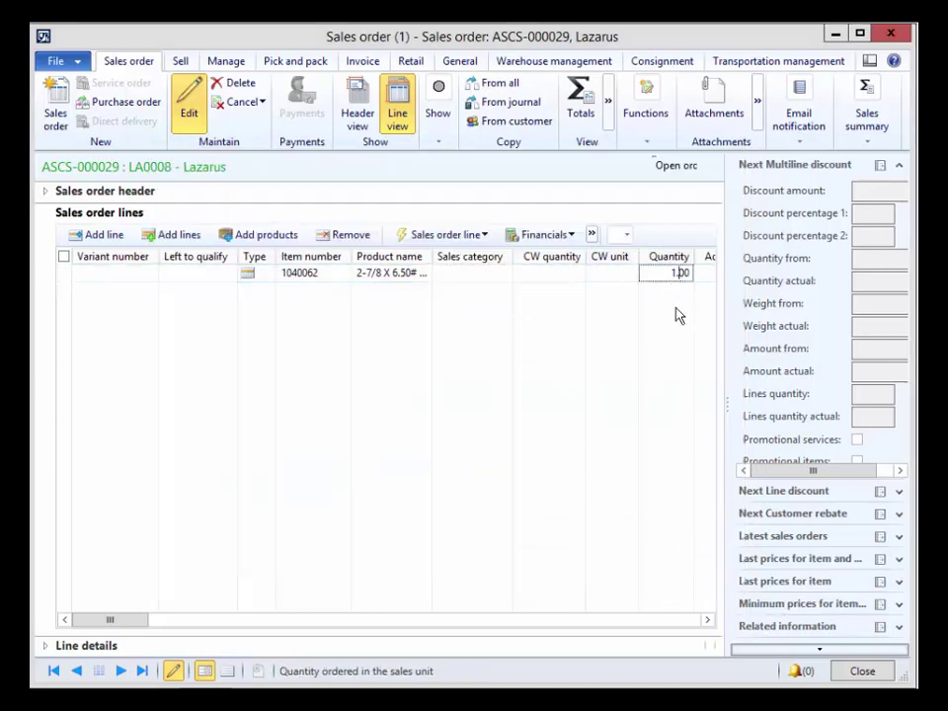
pyautogui.write('00')
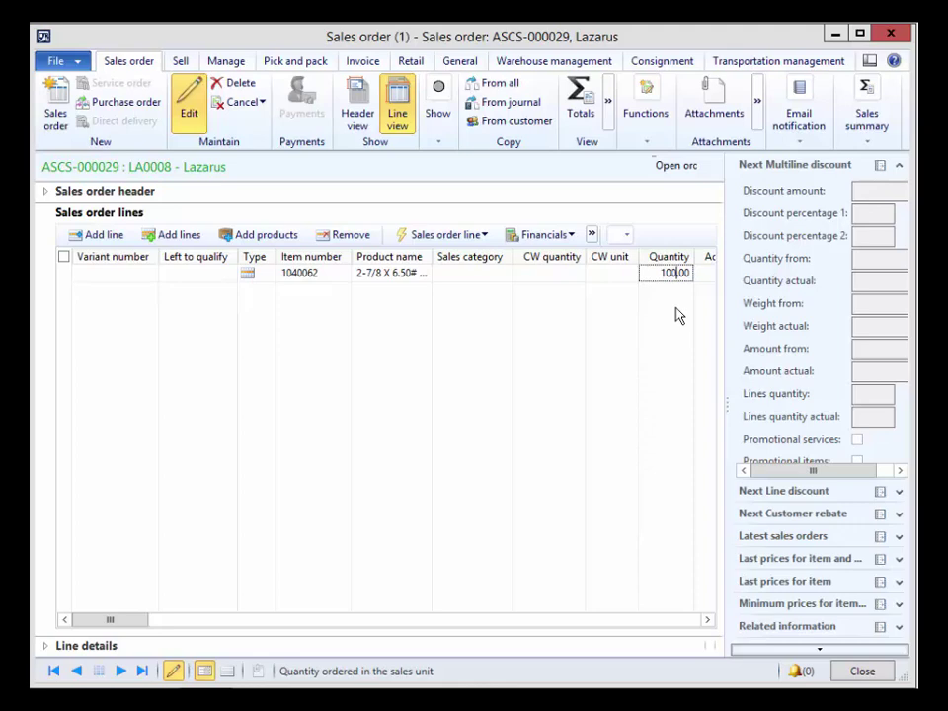
pyautogui.hotkey('ctrl', 's')
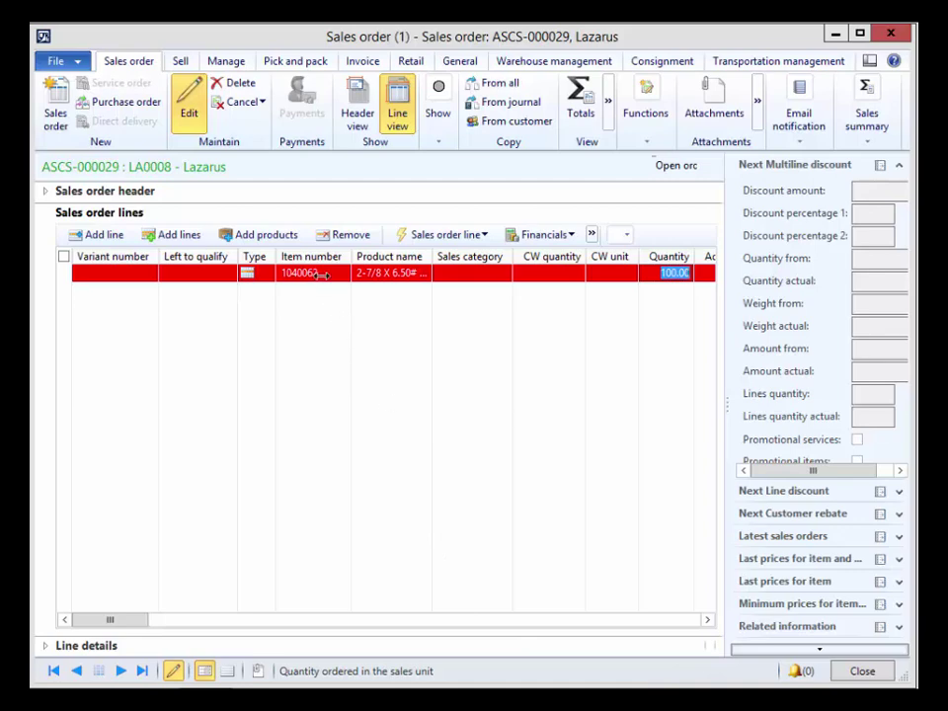
# - Check the list of stock status colours to see what the order line's highlight stands for
pyautogui.click(441, 148)
pyautogui.click(441, 148)
pyautogui.click(445, 148)
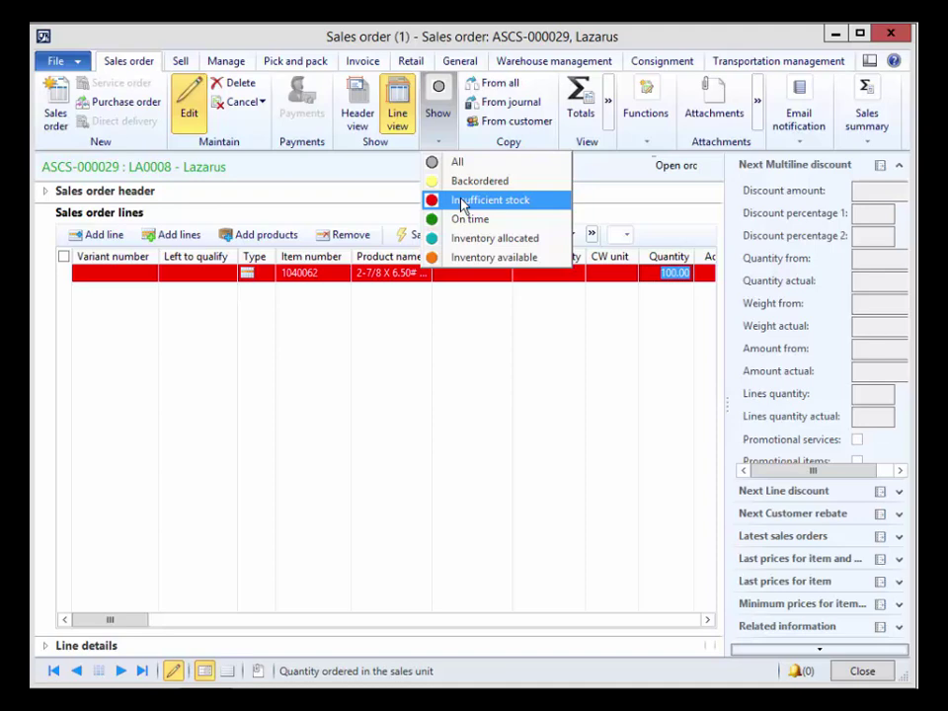
pyautogui.click(180, 63)
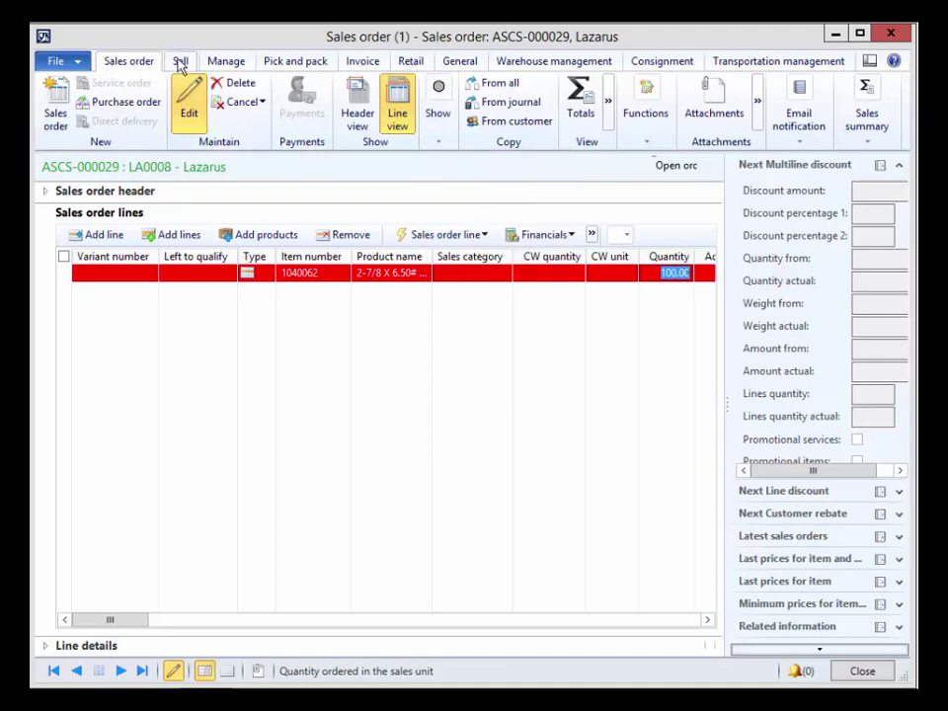
# - Post the sales order confirmation with Print confirmation turned off
pyautogui.click(180, 62)
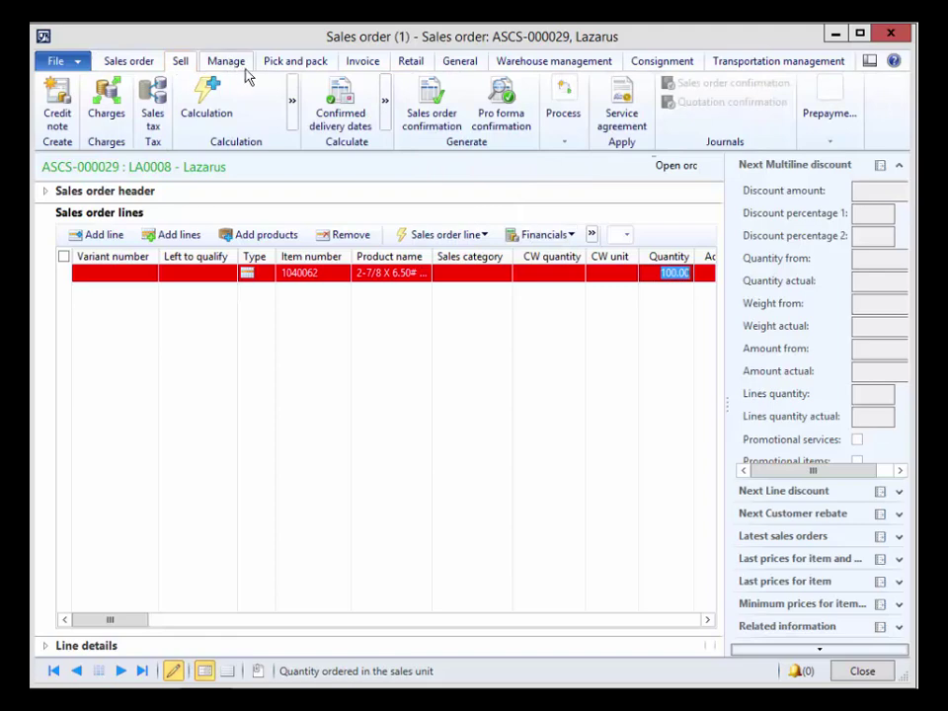
pyautogui.click(431, 101)
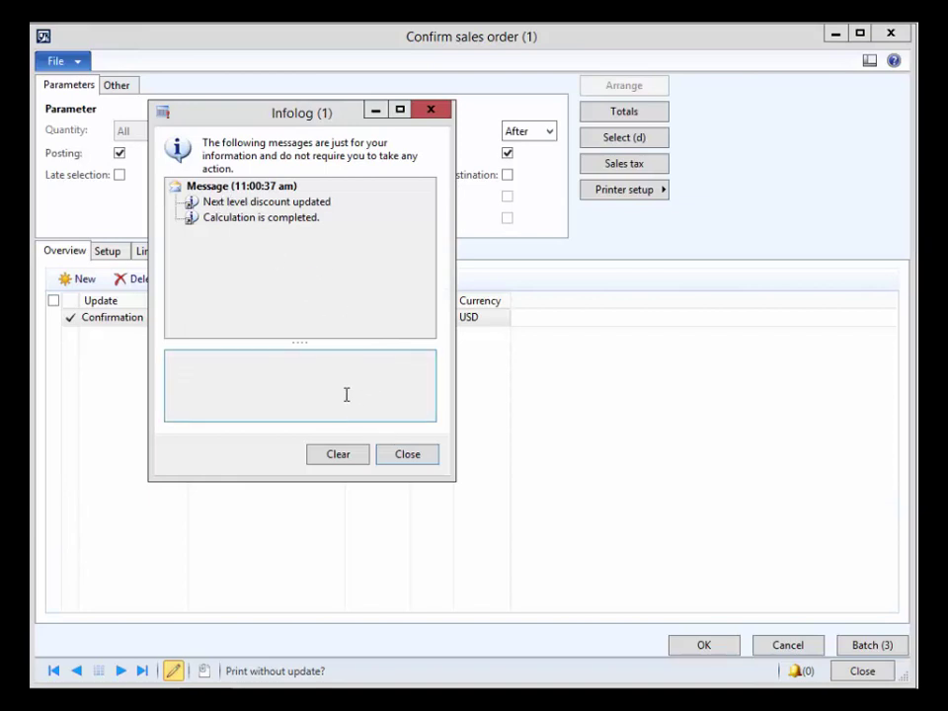
pyautogui.click(403, 457)
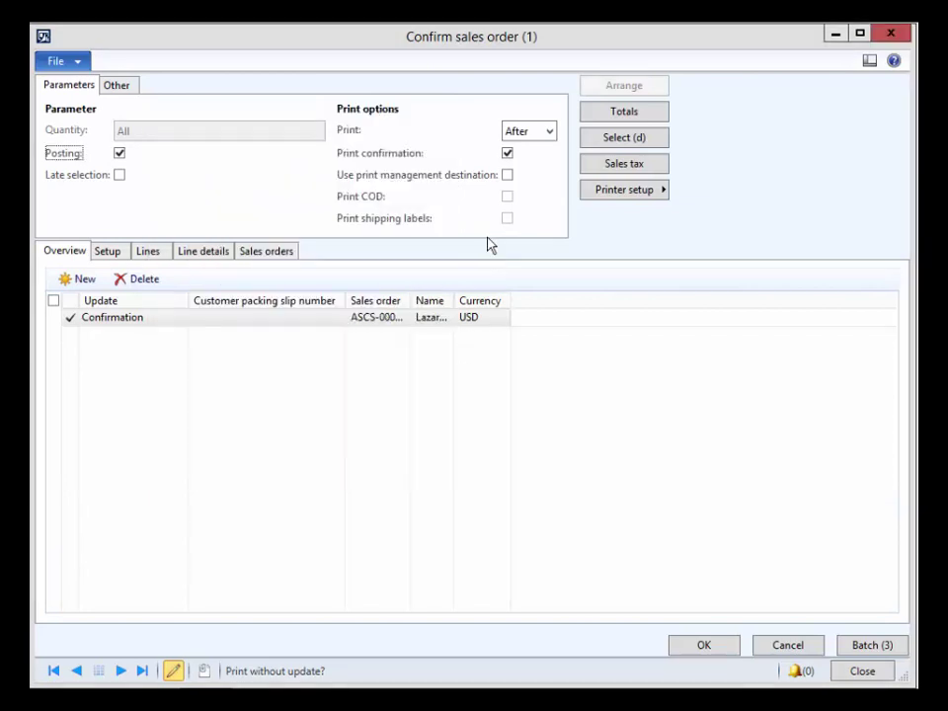
pyautogui.click(506, 154)
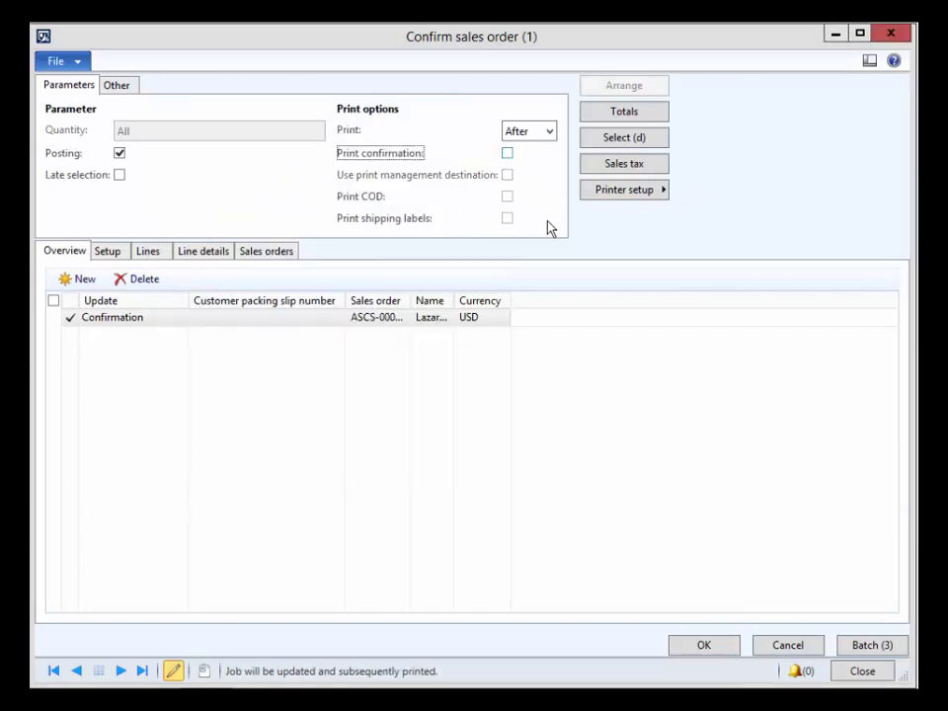
pyautogui.click(706, 647)
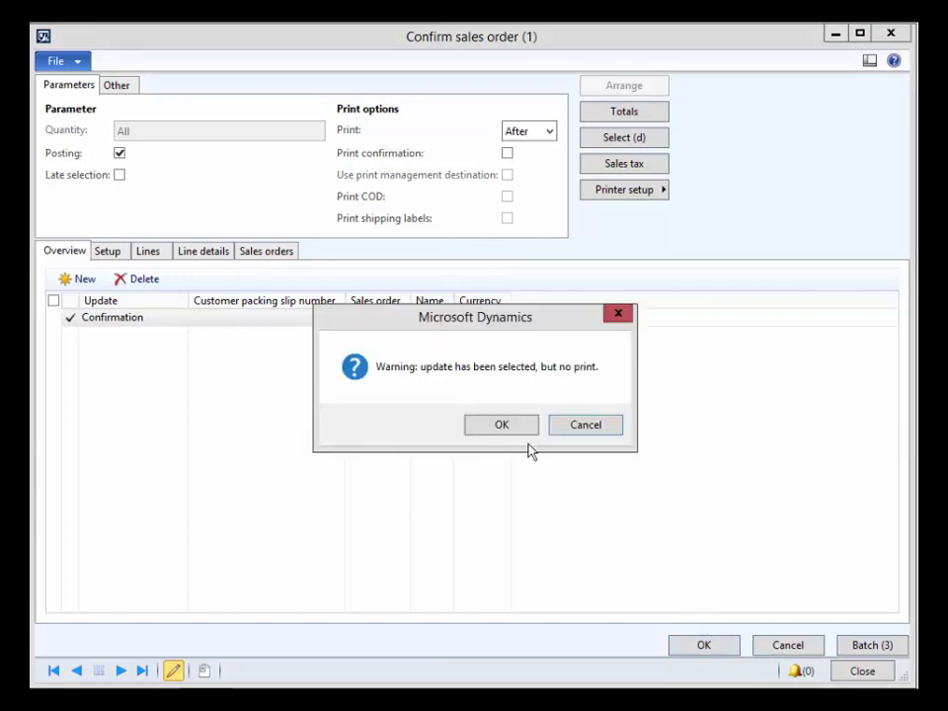
pyautogui.click(504, 424)
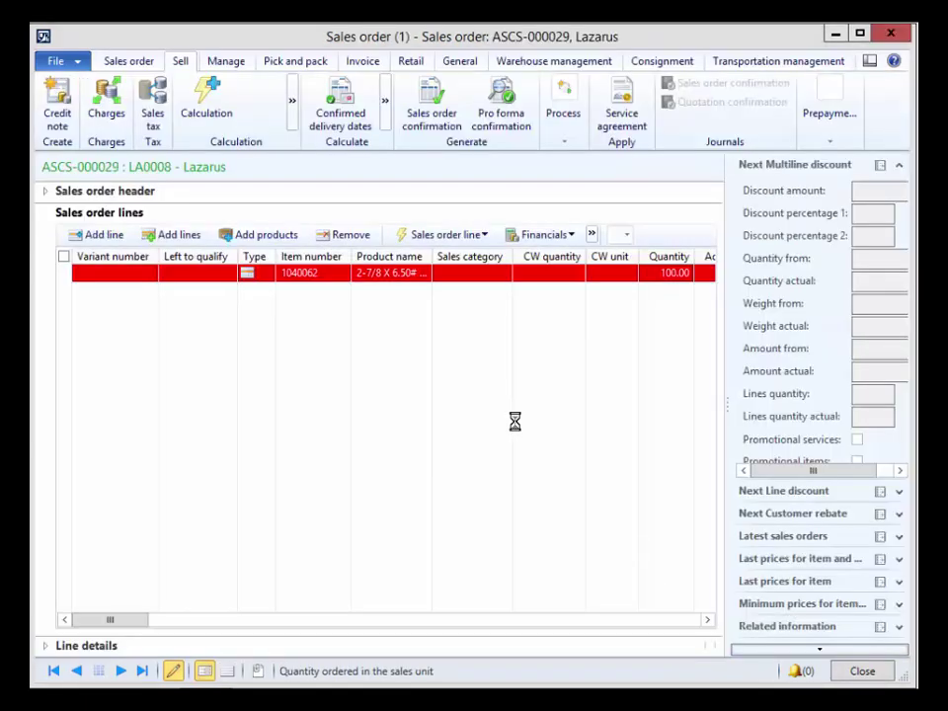
# - Open the transfer order that the confirmation's posting log refers to
pyautogui.moveTo(291, 118); pyautogui.dragTo(658, 239)
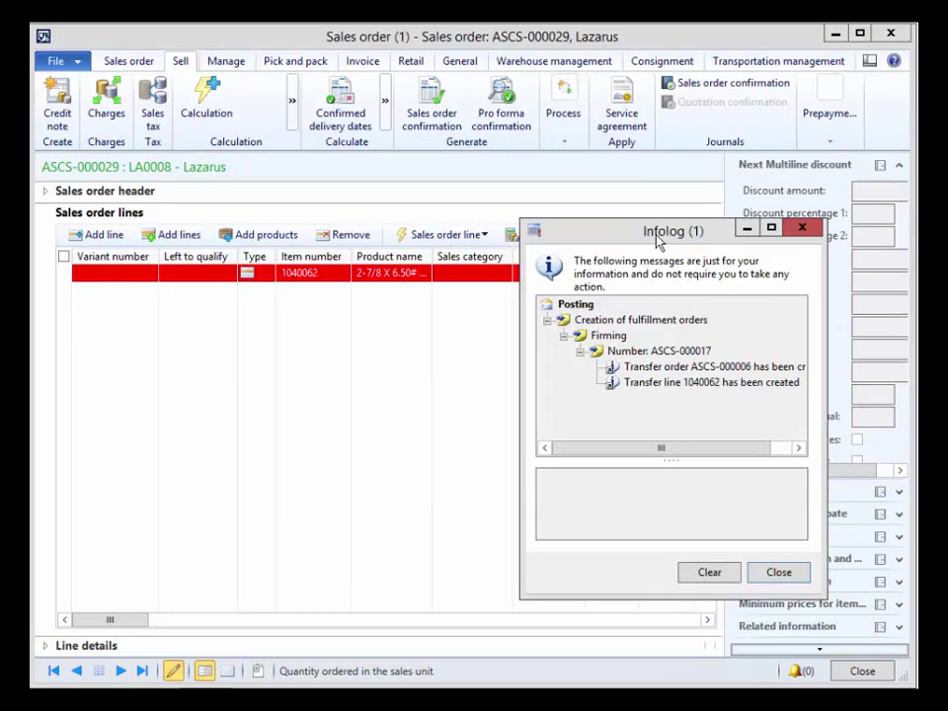
pyautogui.click(665, 373)
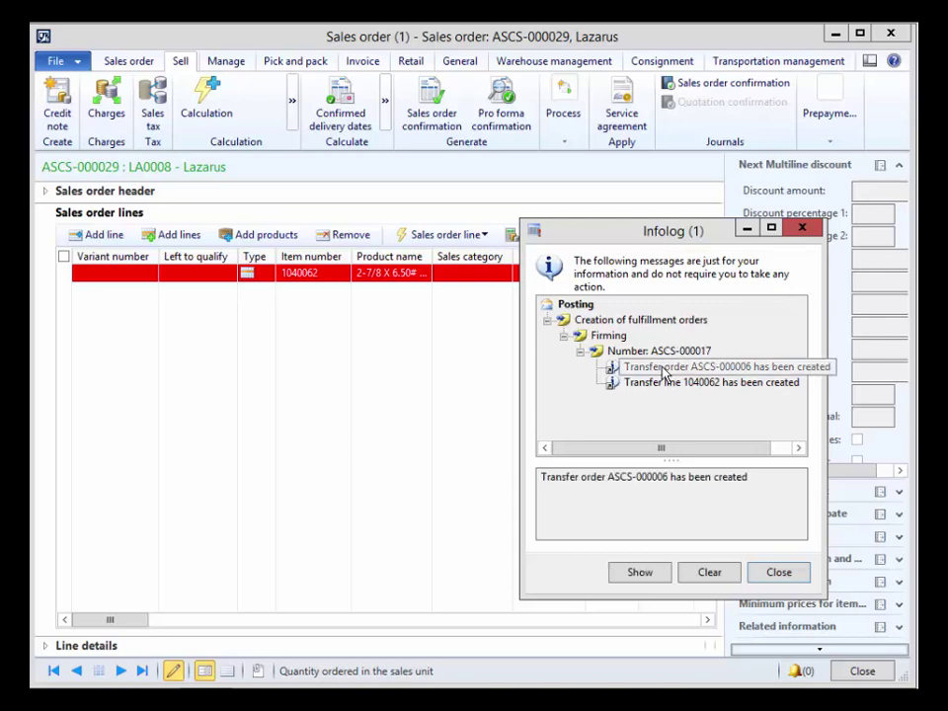
pyautogui.click(639, 572)
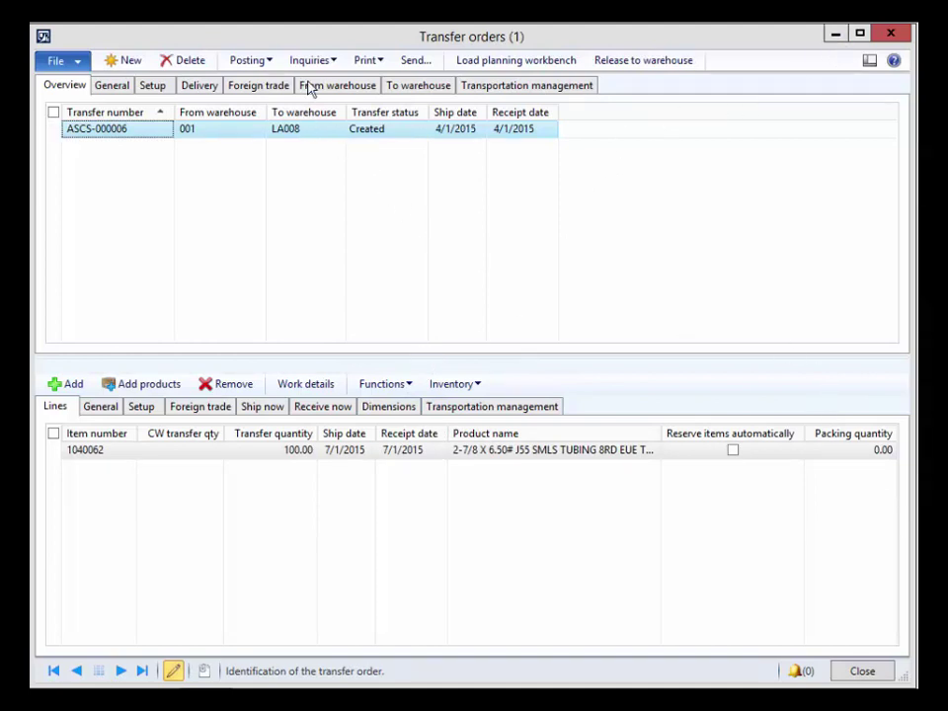
# - Post the transfer order's picking list with the update quantity set to All, and close the picking list report
pyautogui.click(252, 61)
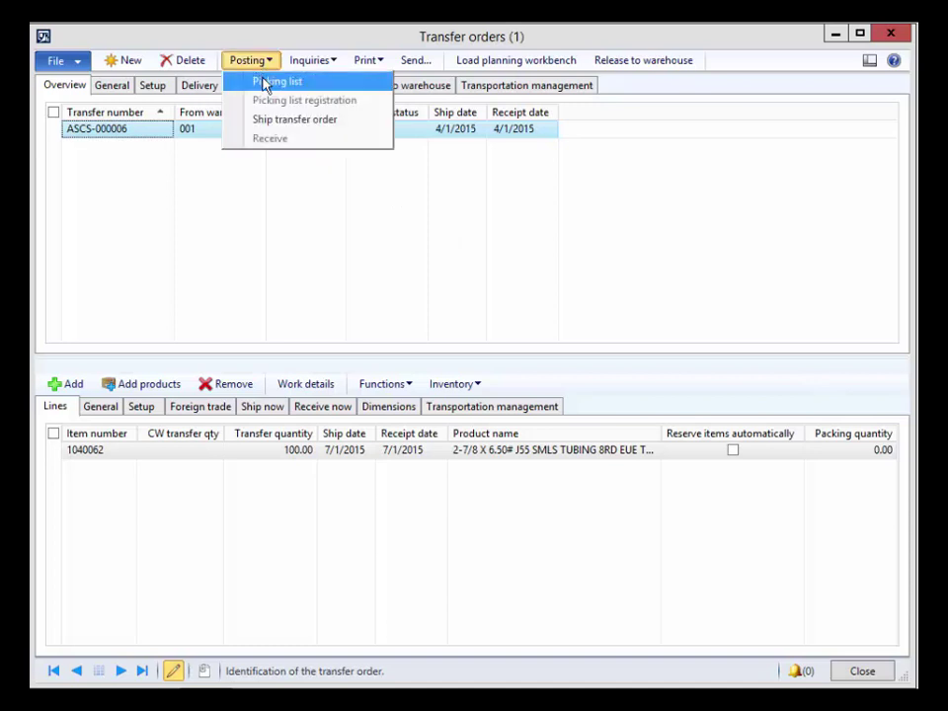
pyautogui.click(265, 83)
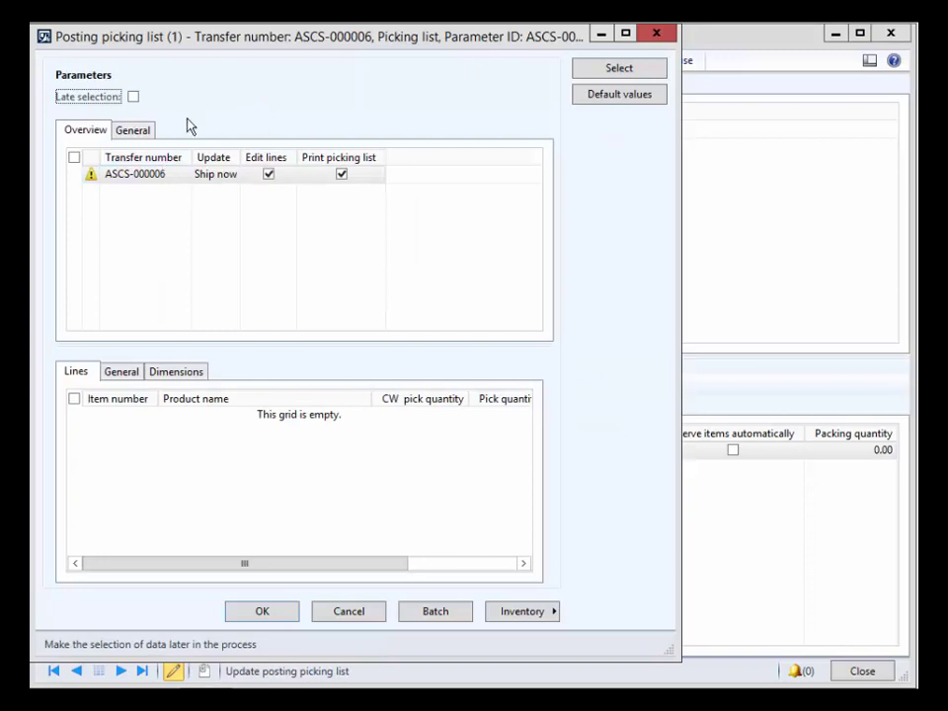
pyautogui.click(222, 175)
pyautogui.click(231, 175)
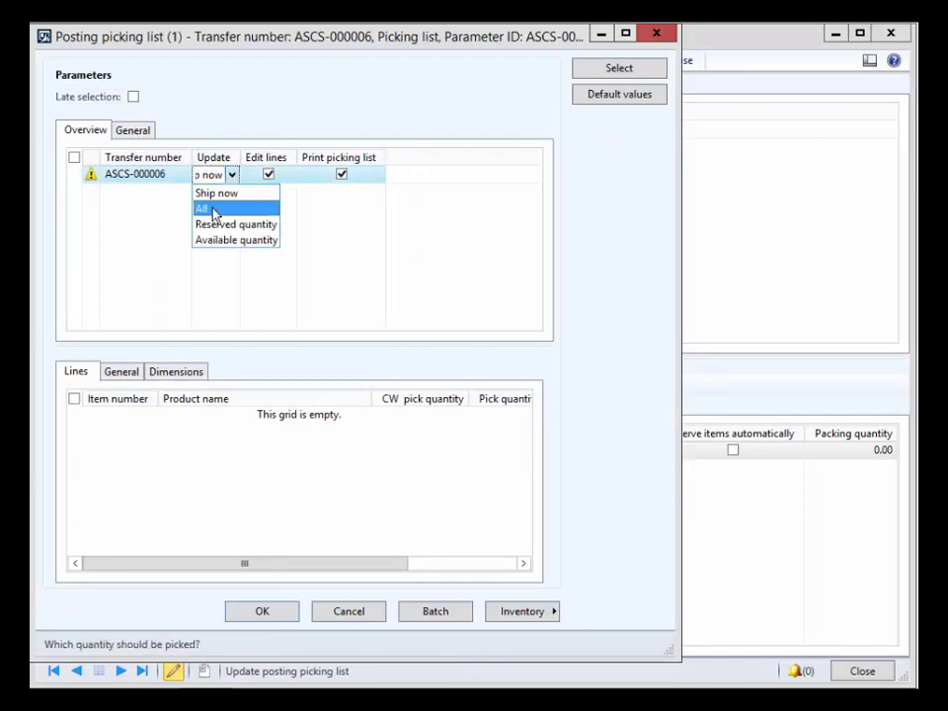
pyautogui.click(213, 208)
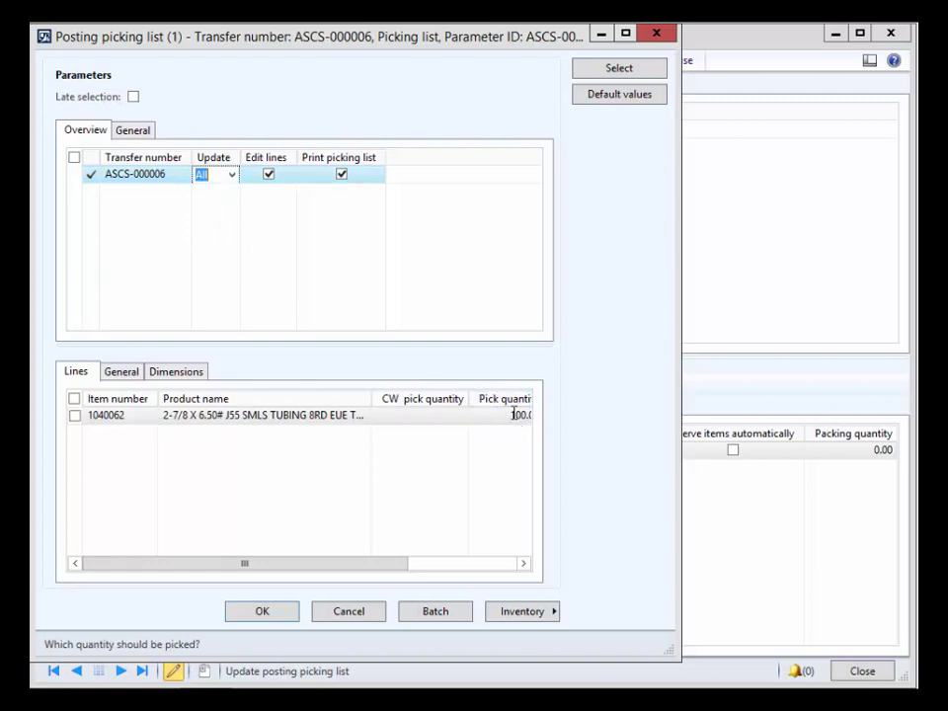
pyautogui.click(269, 609)
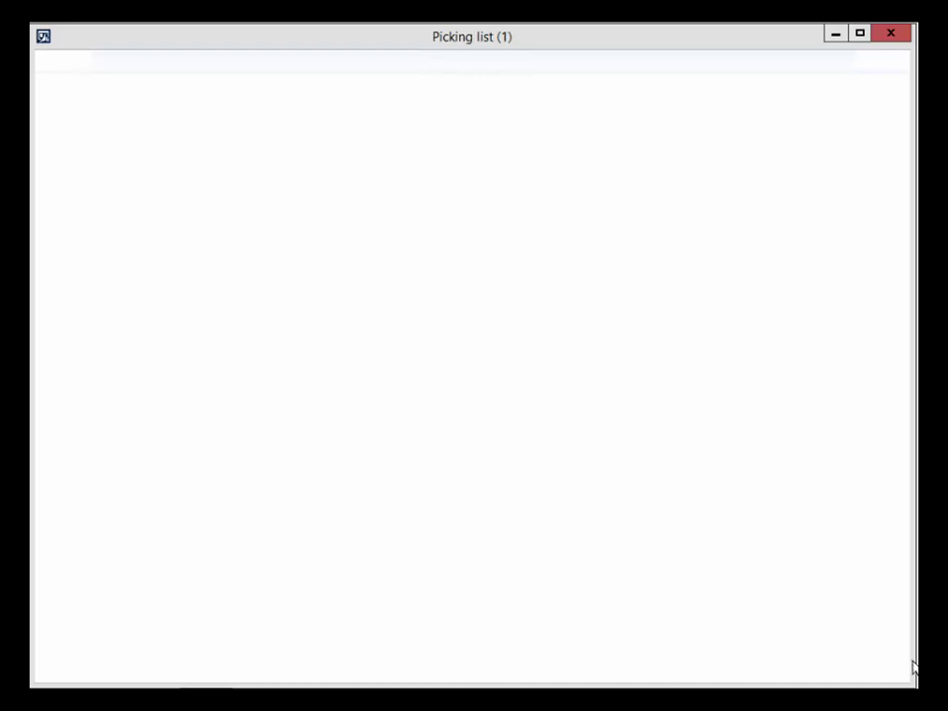
pyautogui.moveTo(913, 686)
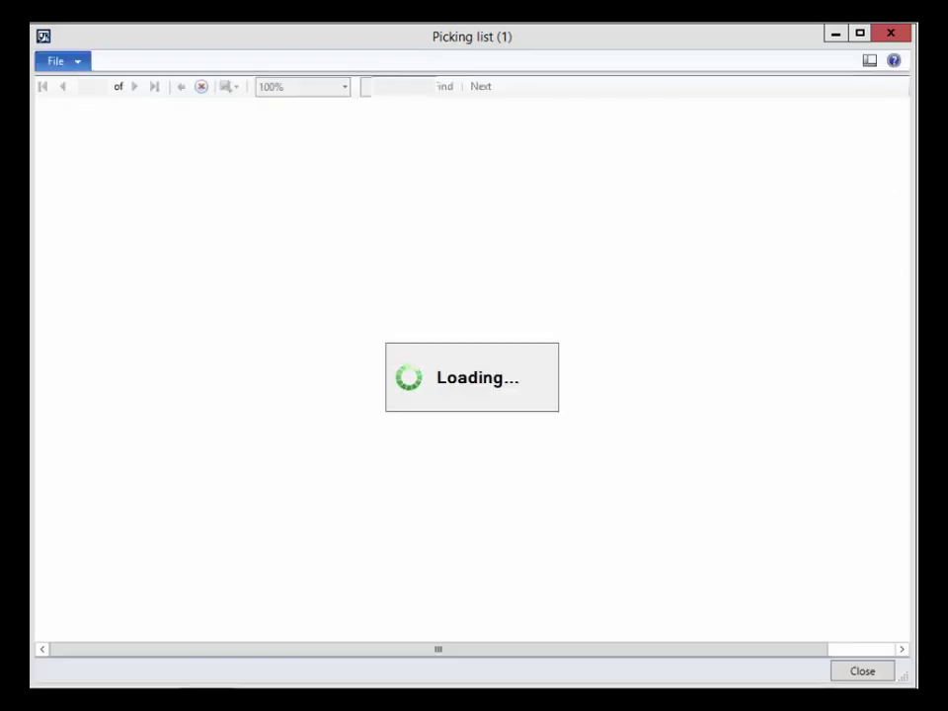
pyautogui.click(883, 42)
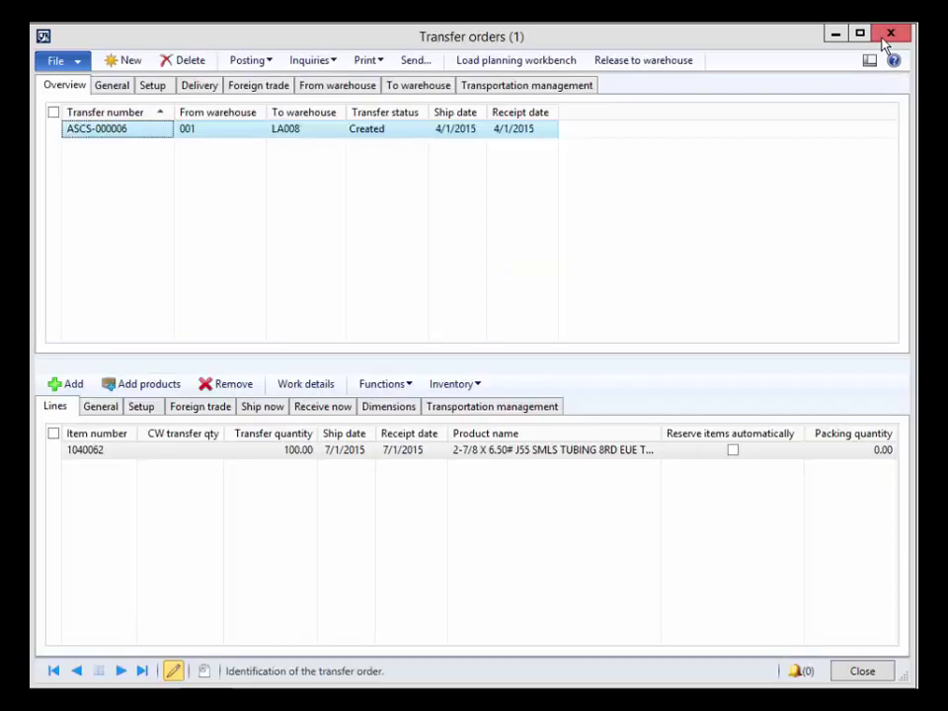
# - Complete the picking list registration for all lines of the transfer order and return to the transfer order
pyautogui.click(249, 61)
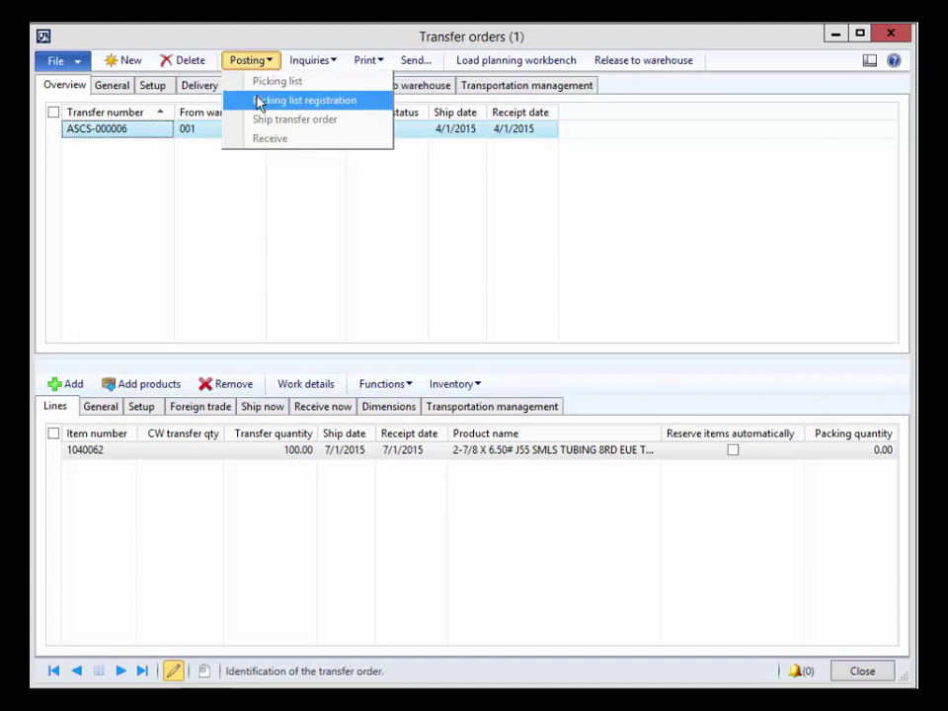
pyautogui.click(253, 98)
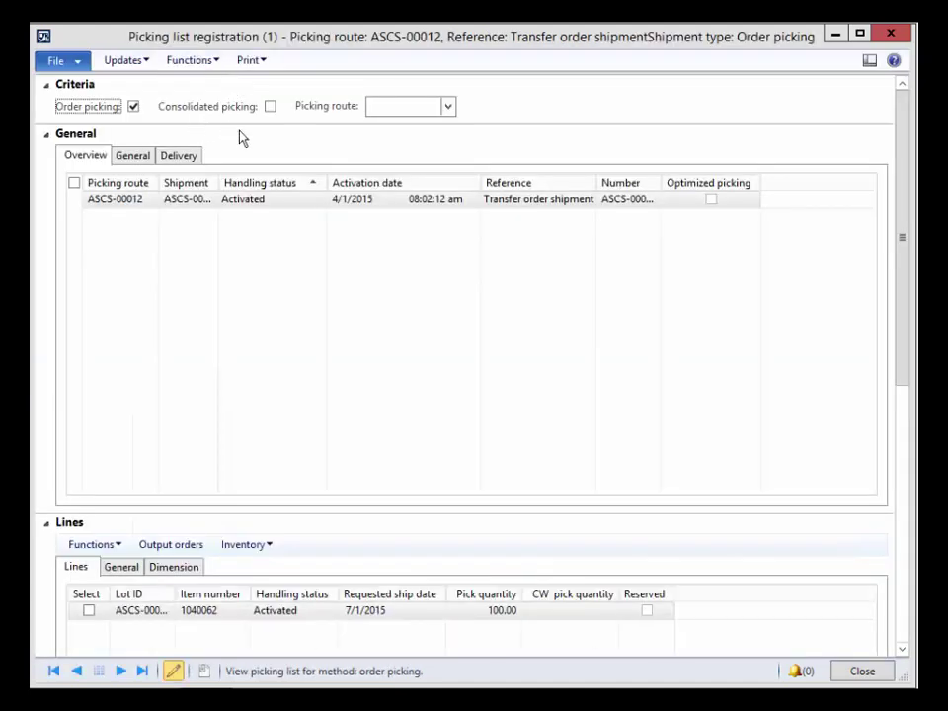
pyautogui.click(123, 61)
pyautogui.click(134, 81)
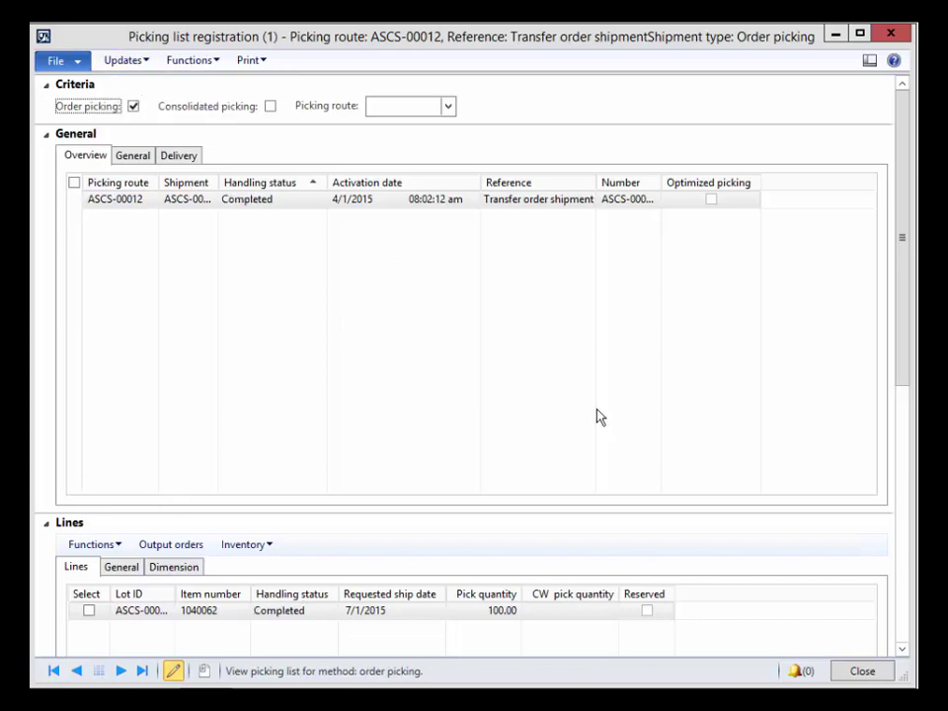
pyautogui.click(859, 671)
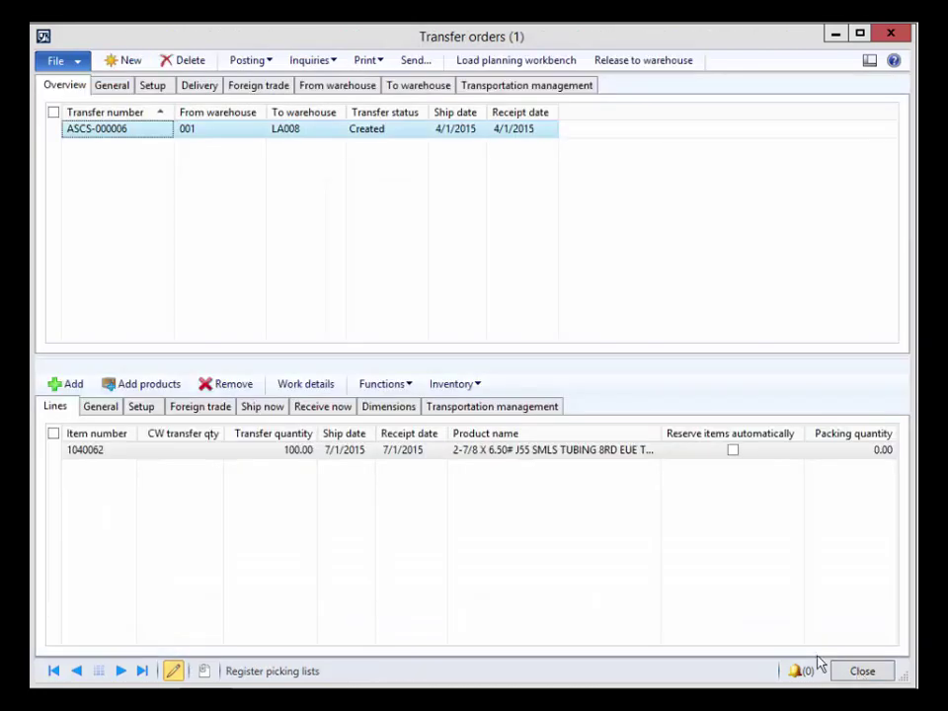
# - Ship the transfer order with the update set to All and Autoreceive on, and close the shipment report
pyautogui.click(259, 61)
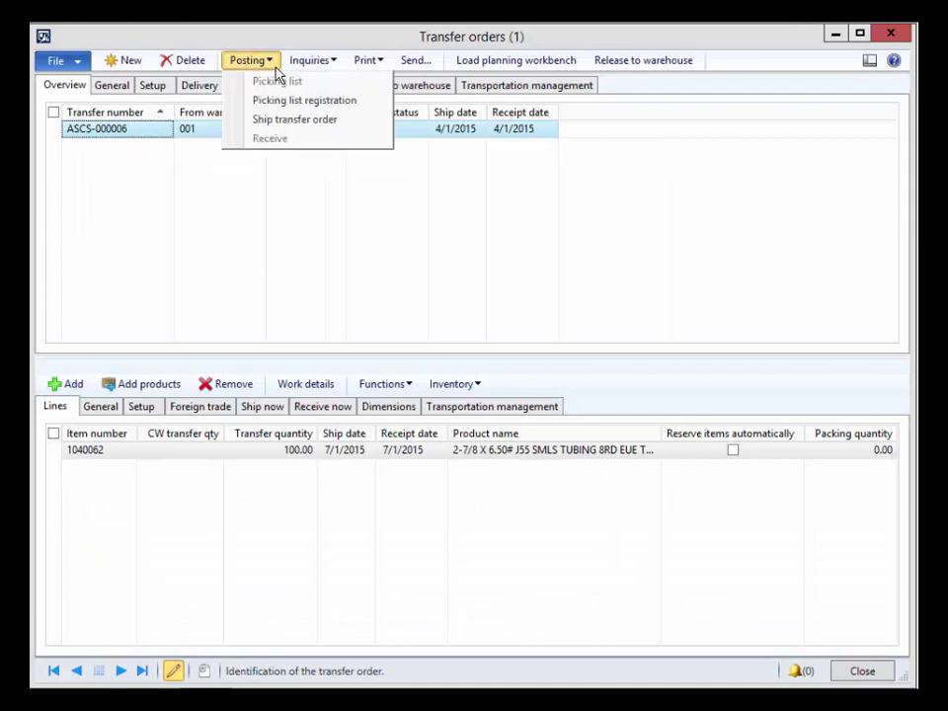
pyautogui.click(280, 120)
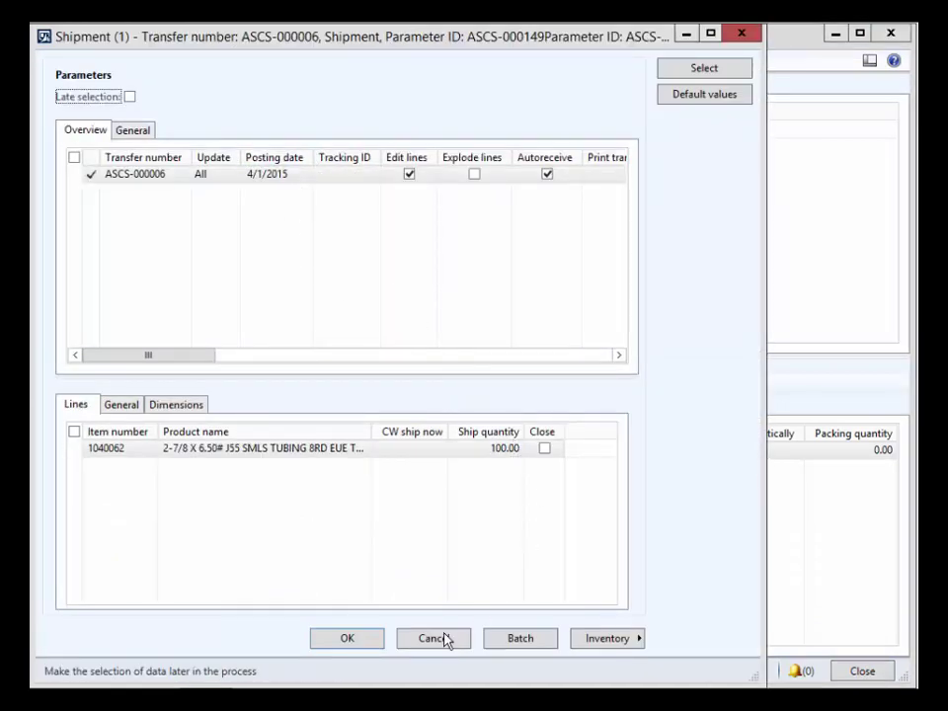
pyautogui.click(347, 639)
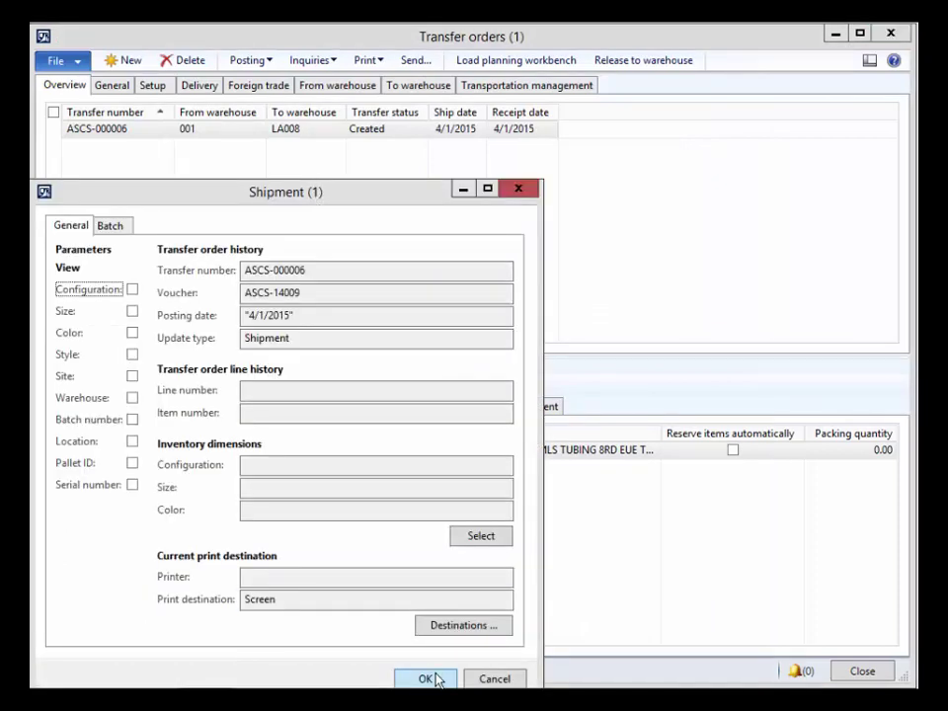
pyautogui.click(424, 678)
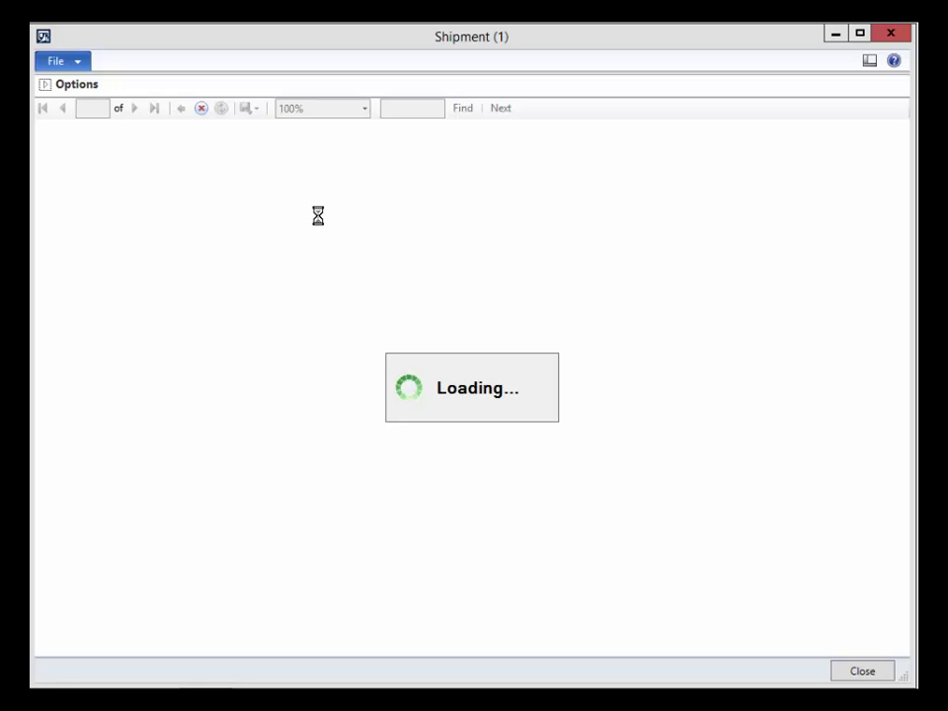
pyautogui.click(891, 35)
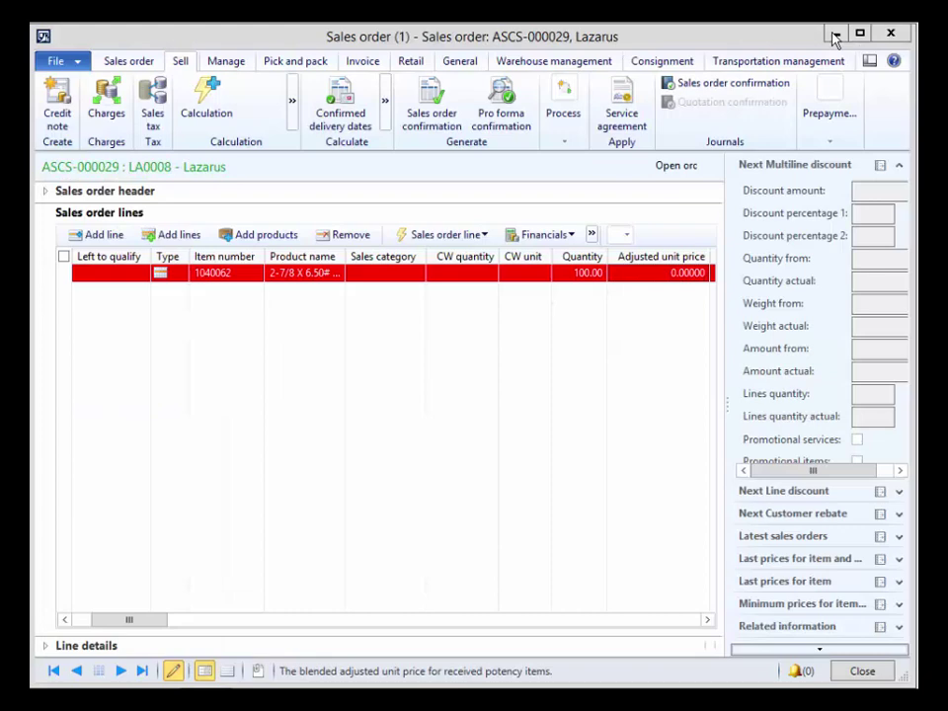
# - Check the sales order line's stock status against the colour legend for line availability
pyautogui.click(835, 35)
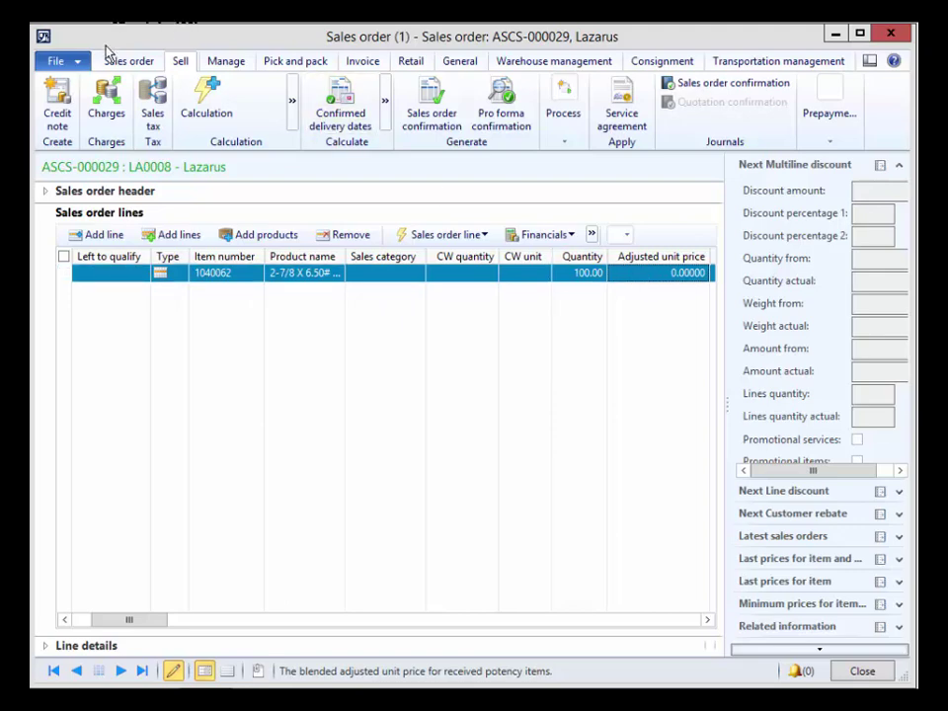
pyautogui.click(103, 60)
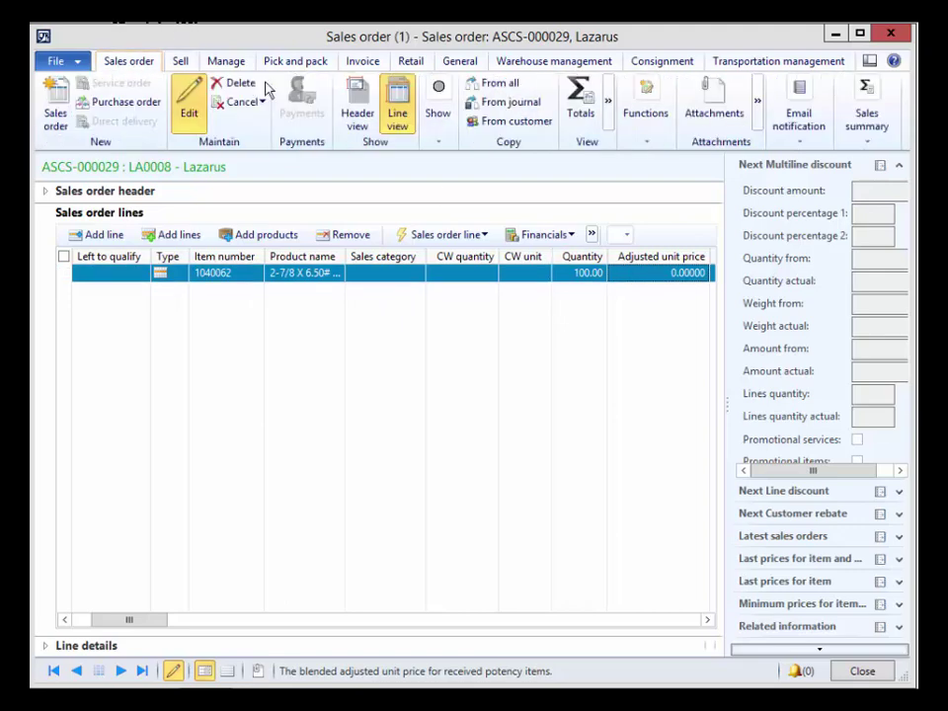
pyautogui.click(435, 144)
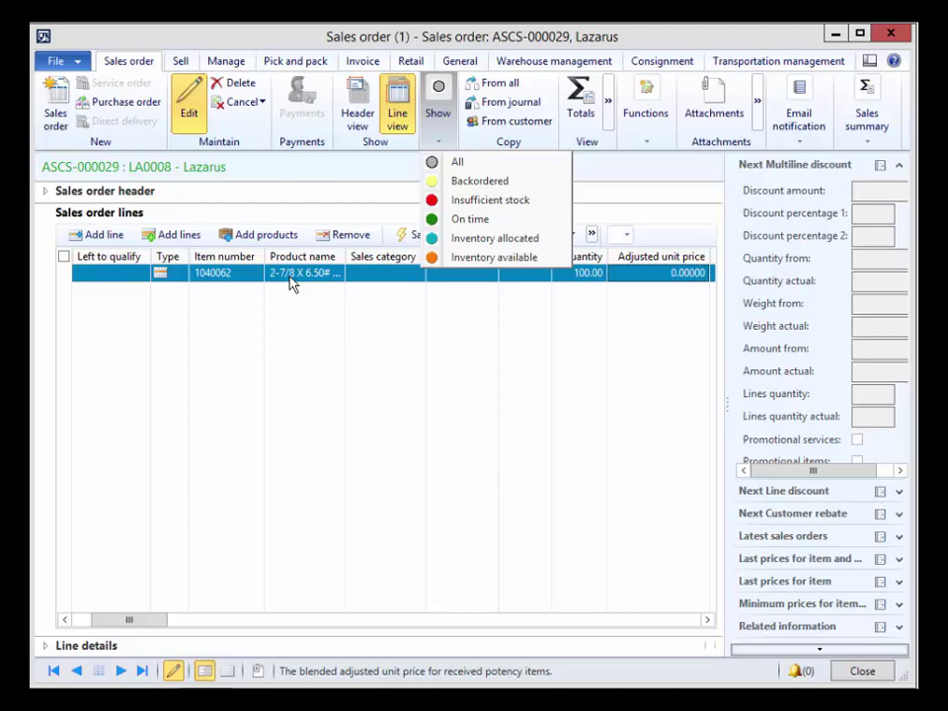
pyautogui.click(256, 583)
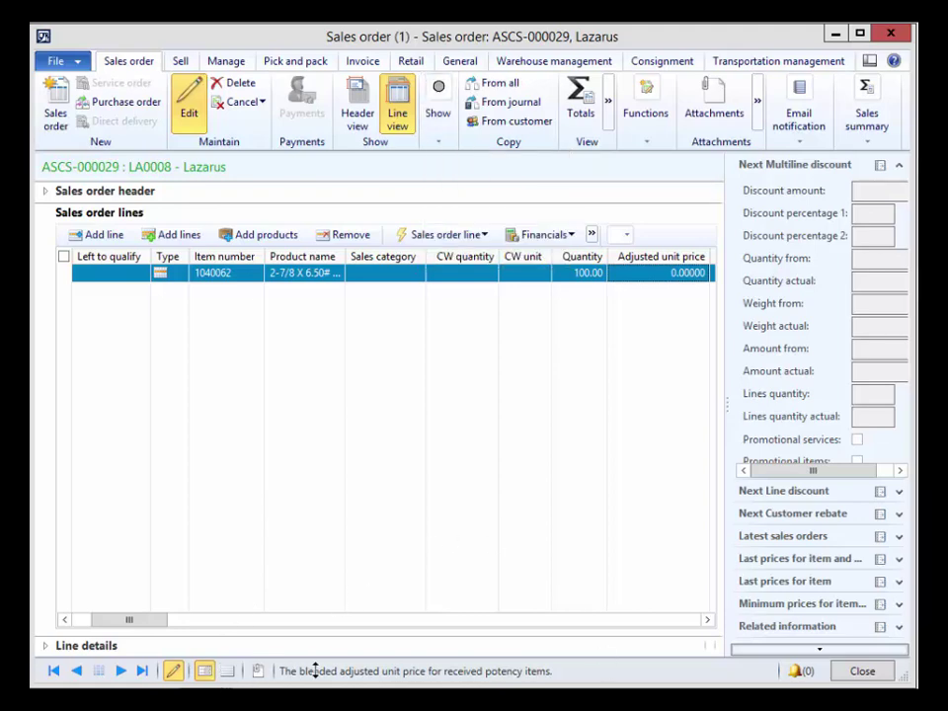
# - Review the transfer order's status and remaining posting options, and return to the sales order
pyautogui.moveTo(215, 689)
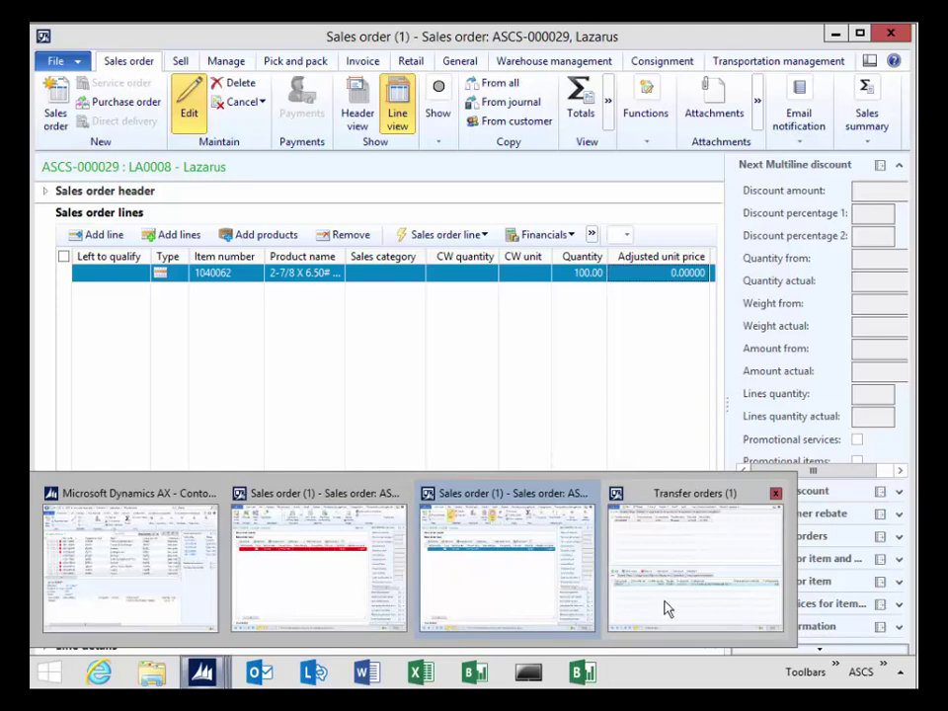
pyautogui.click(662, 607)
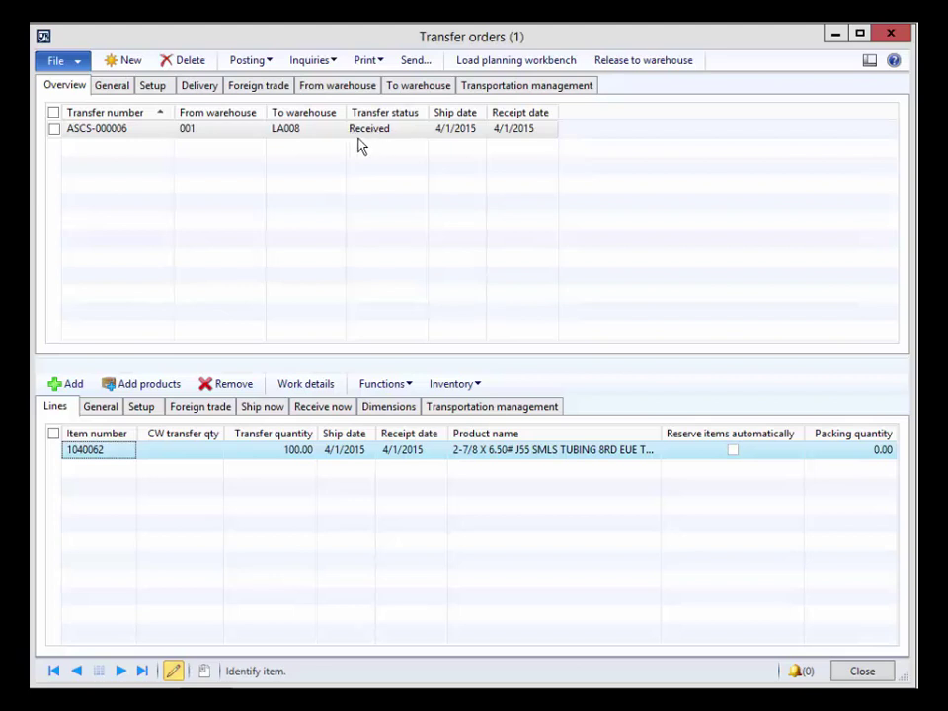
pyautogui.click(253, 63)
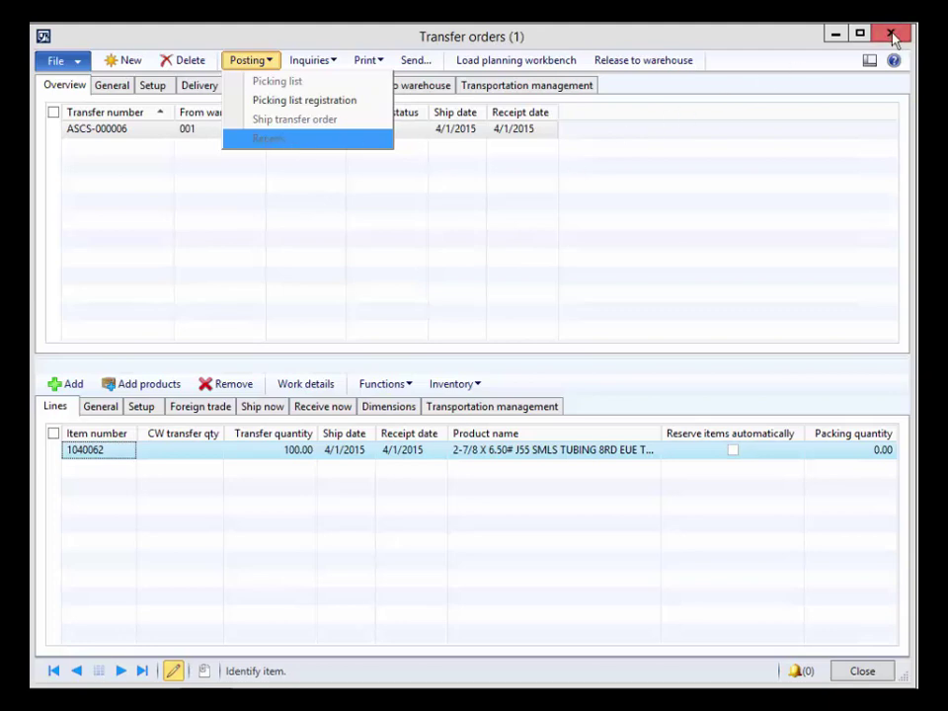
pyautogui.press('Escape')
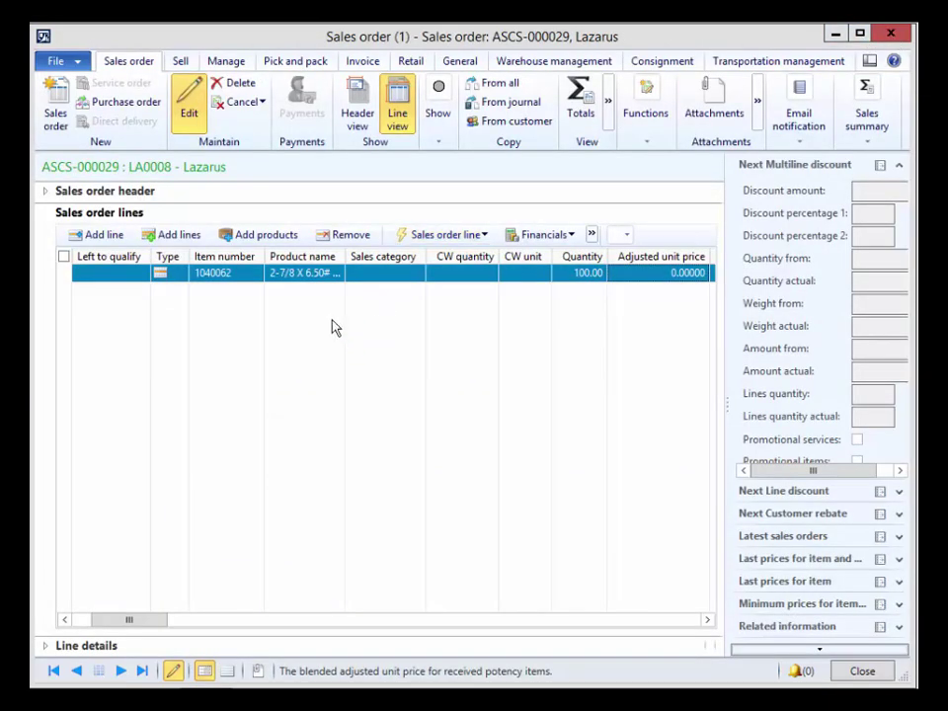
# - Post the sales order's picking list with the quantity set to All and without printing
pyautogui.click(292, 61)
pyautogui.click(63, 110)
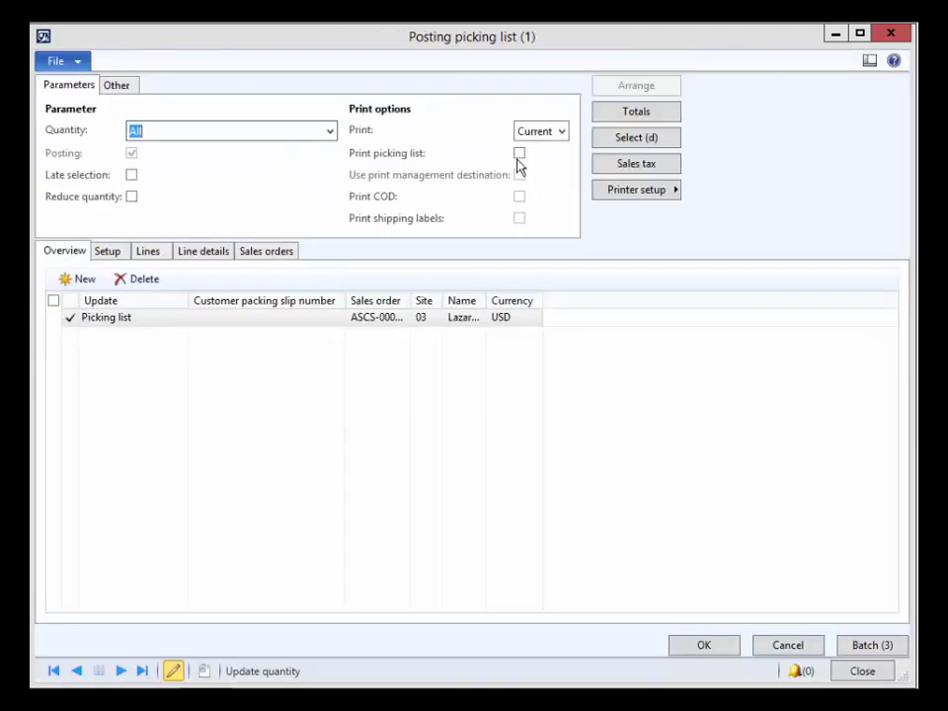
pyautogui.click(706, 646)
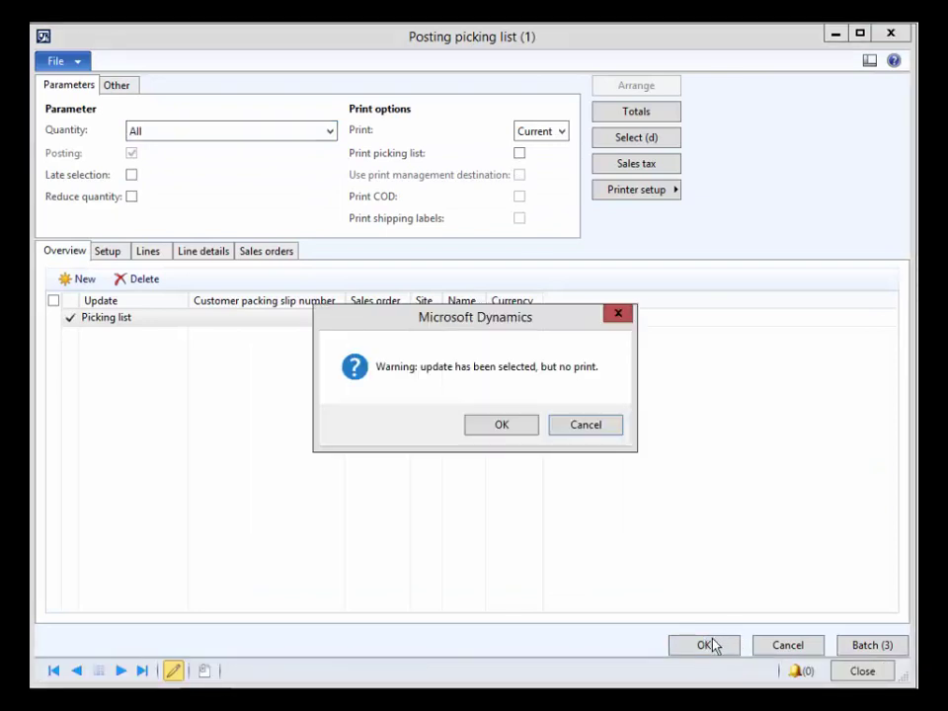
pyautogui.click(501, 426)
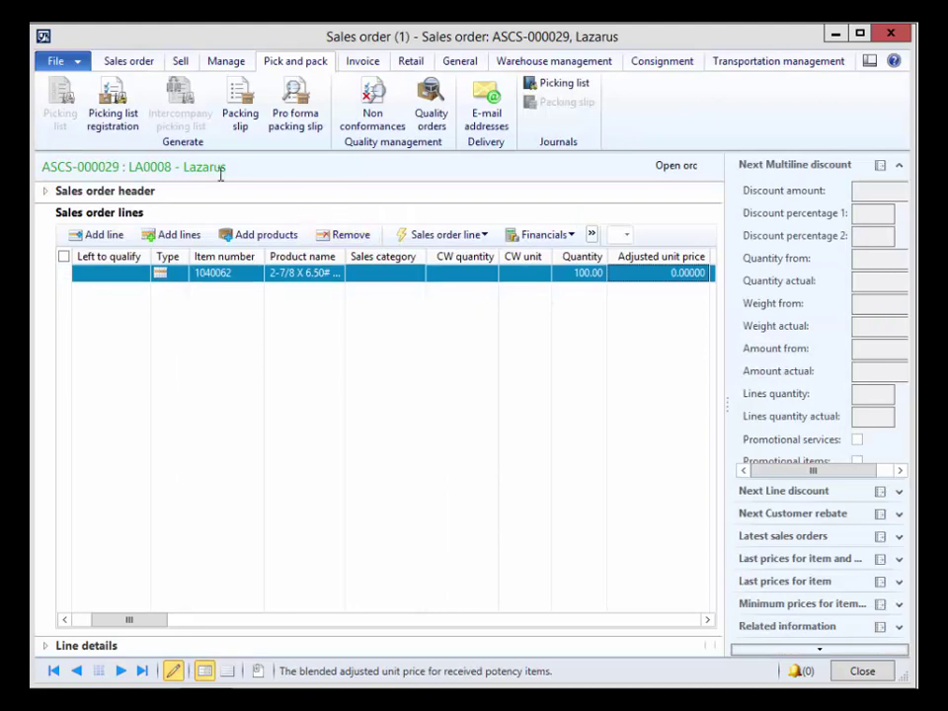
# - Complete the picking list registration for all lines of the sales order and return to the order
pyautogui.click(114, 116)
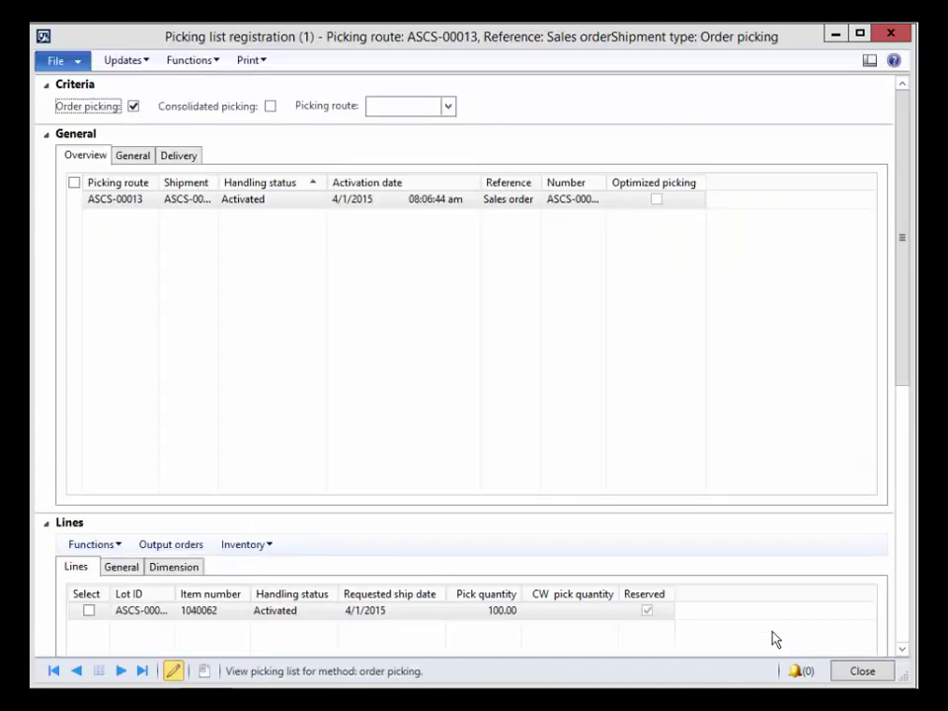
pyautogui.click(149, 64)
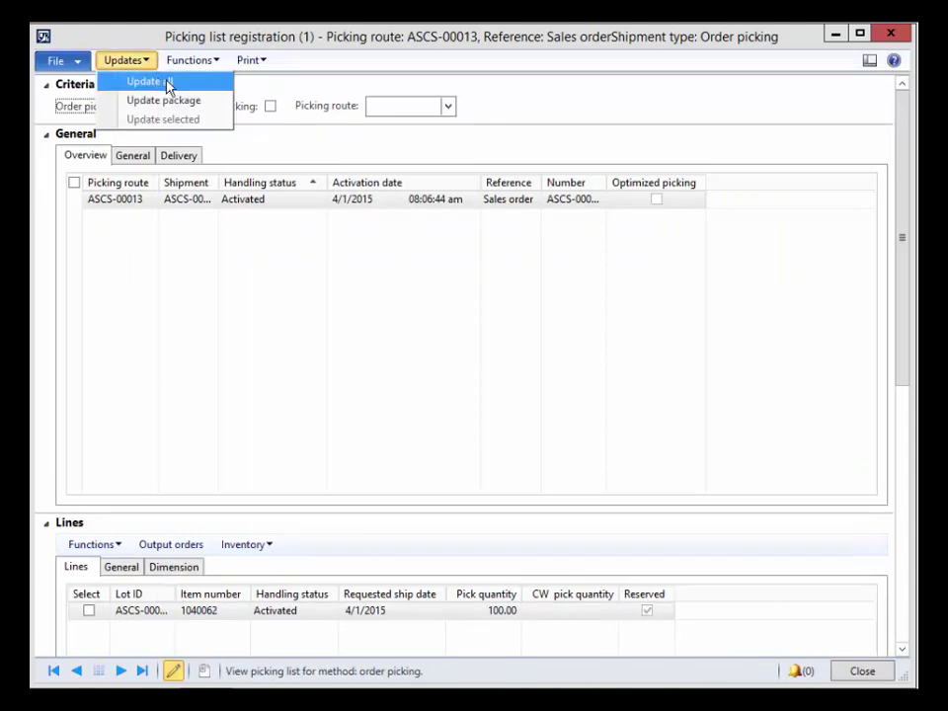
pyautogui.click(167, 85)
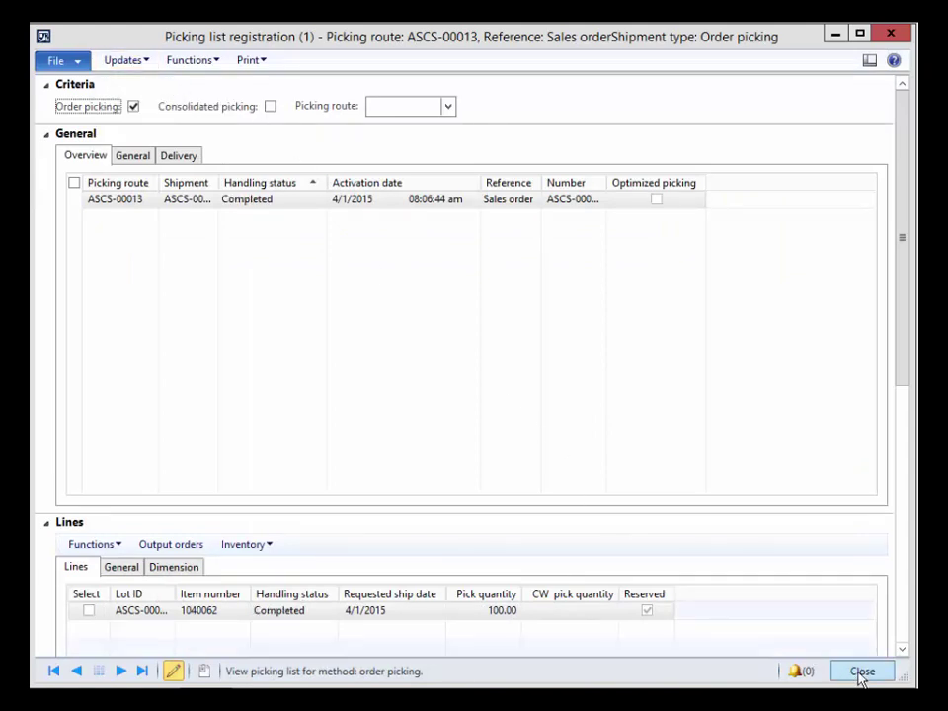
pyautogui.click(861, 671)
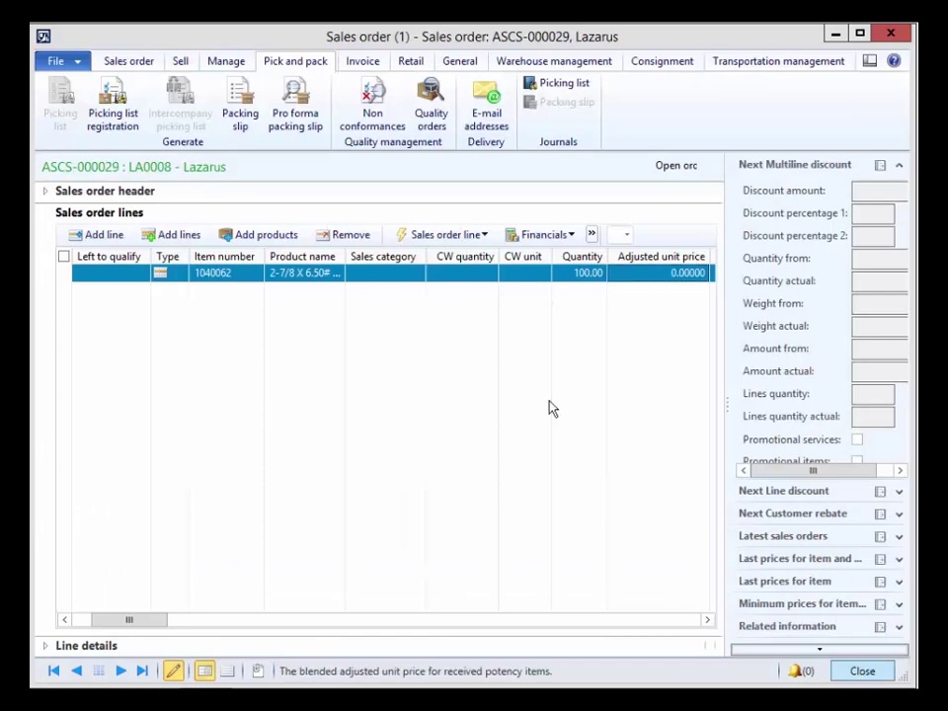
# - Post the sales order's packing slip for the Picked quantity without printing
pyautogui.click(254, 104)
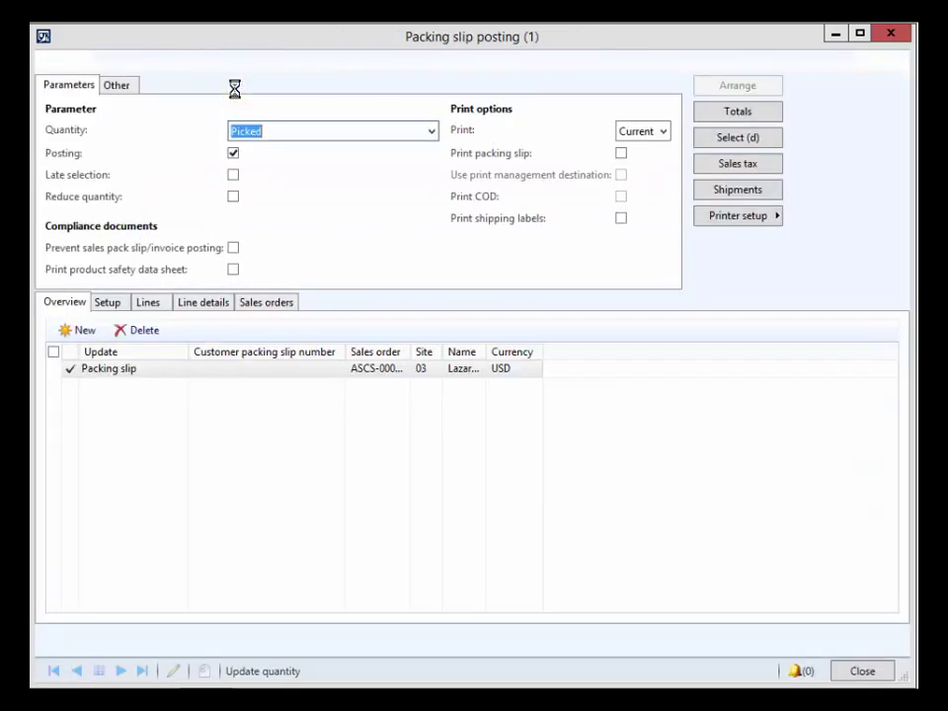
pyautogui.click(702, 642)
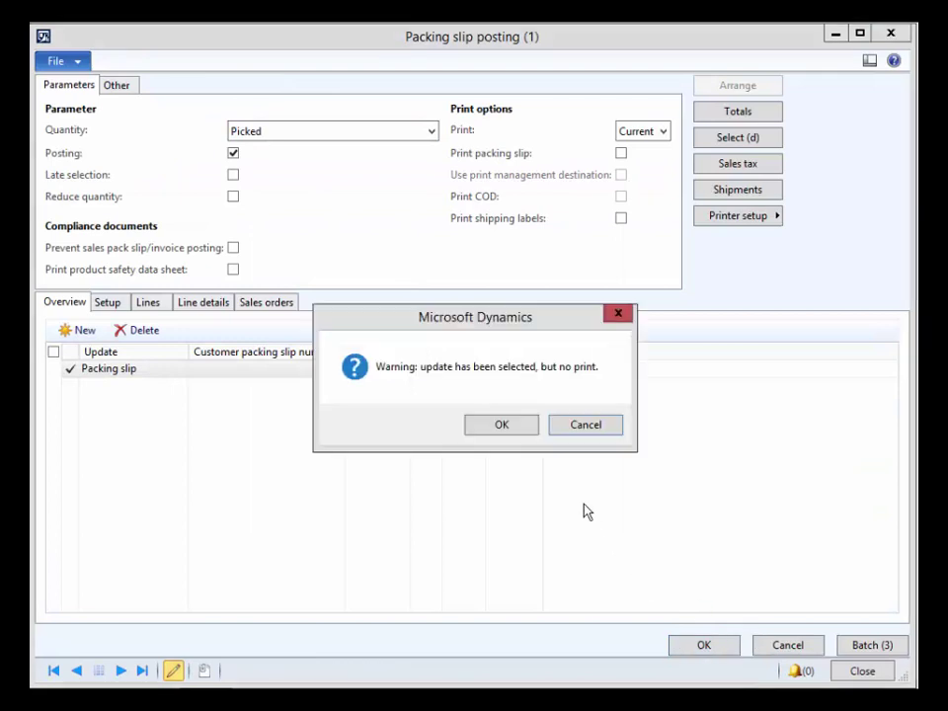
pyautogui.click(505, 427)
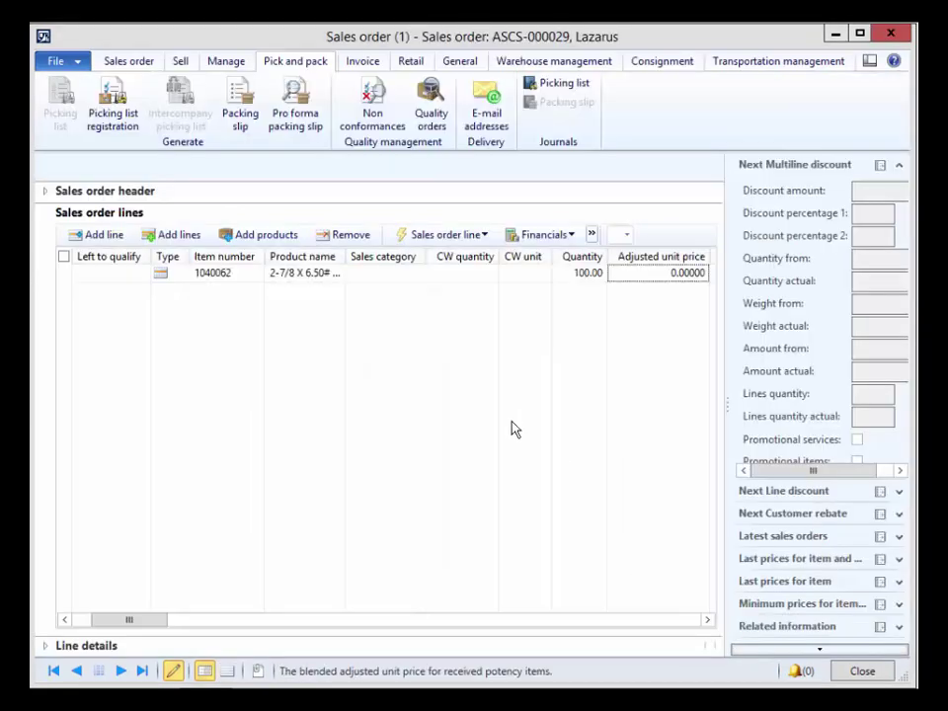
# - Post the sales order's invoice for the Packing slip quantity with Print invoice turned on, and close the displayed invoice
pyautogui.click(362, 60)
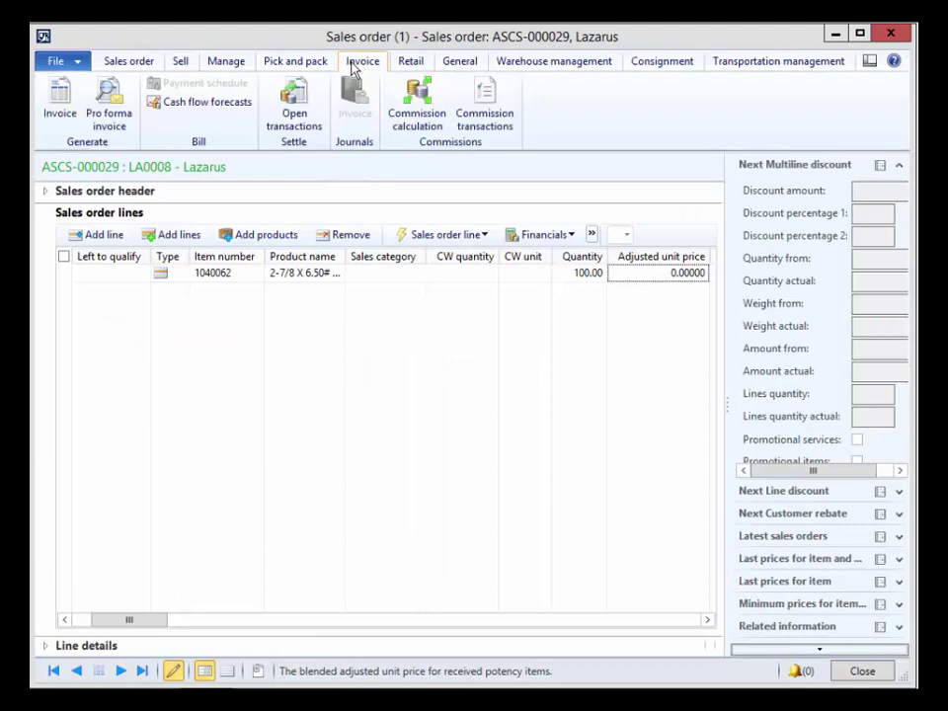
pyautogui.click(62, 102)
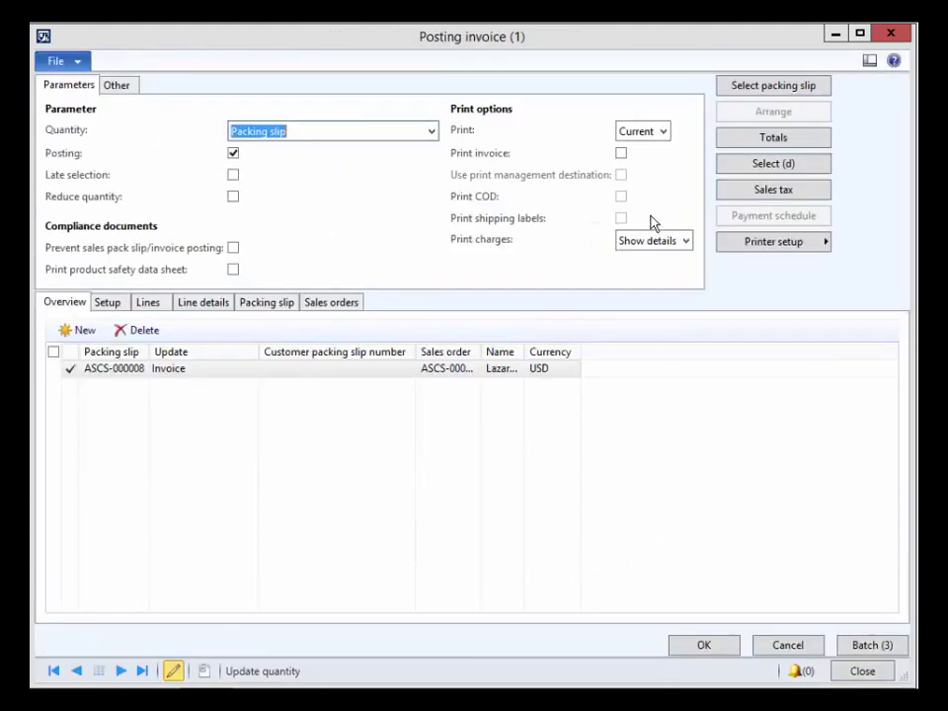
pyautogui.click(621, 154)
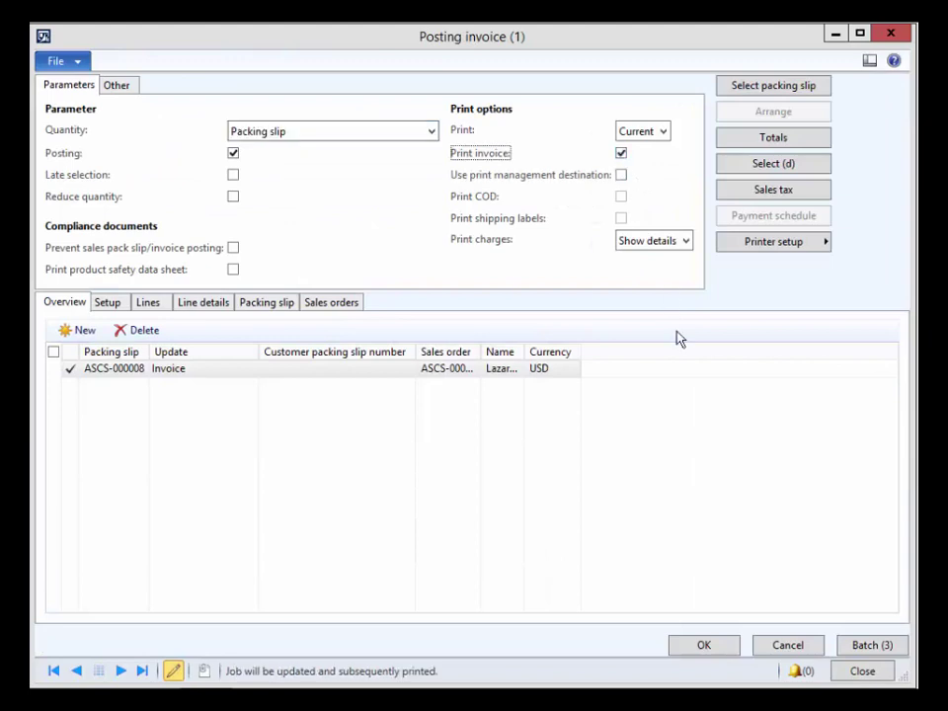
pyautogui.click(714, 651)
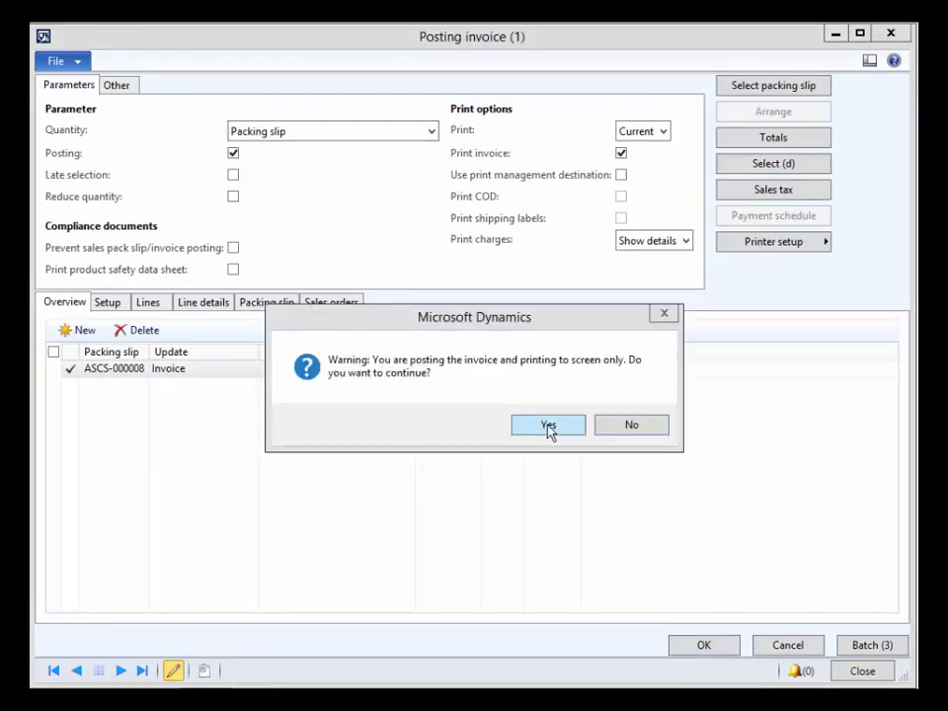
pyautogui.click(548, 425)
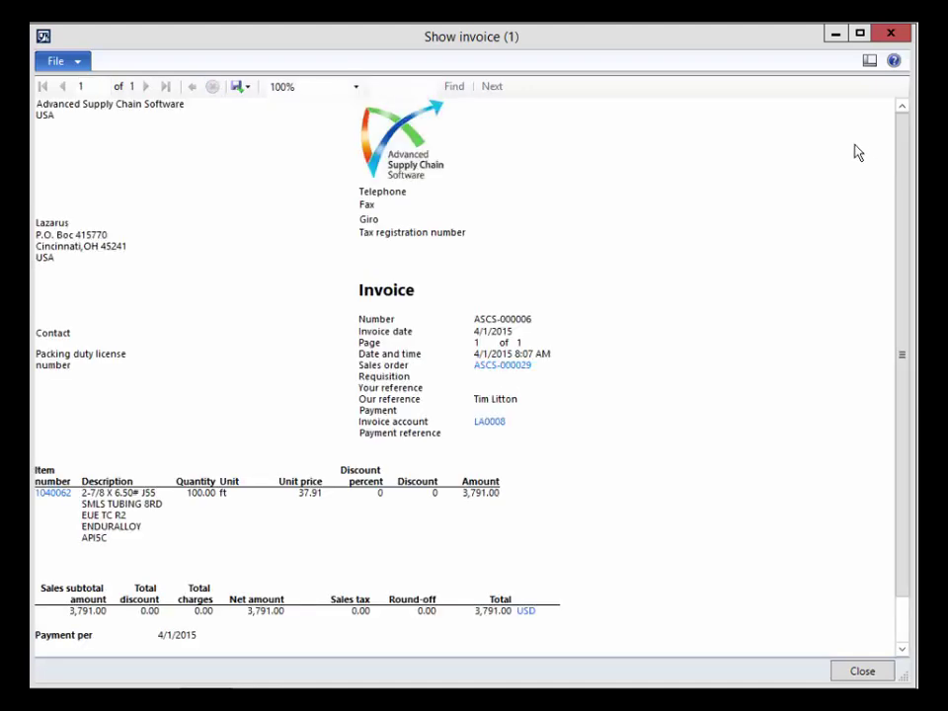
pyautogui.click(890, 33)
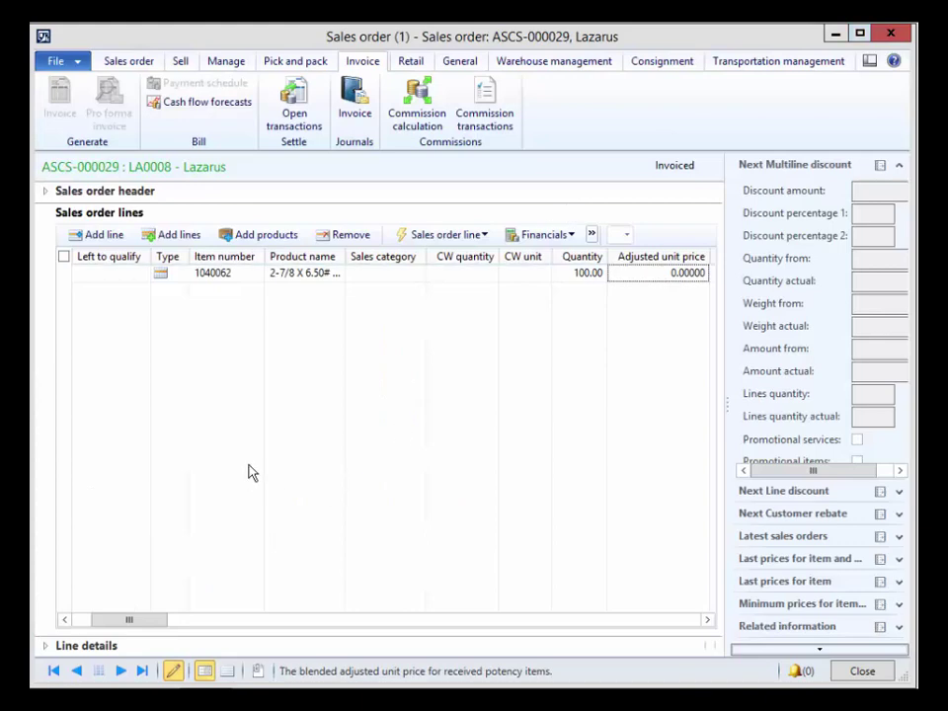